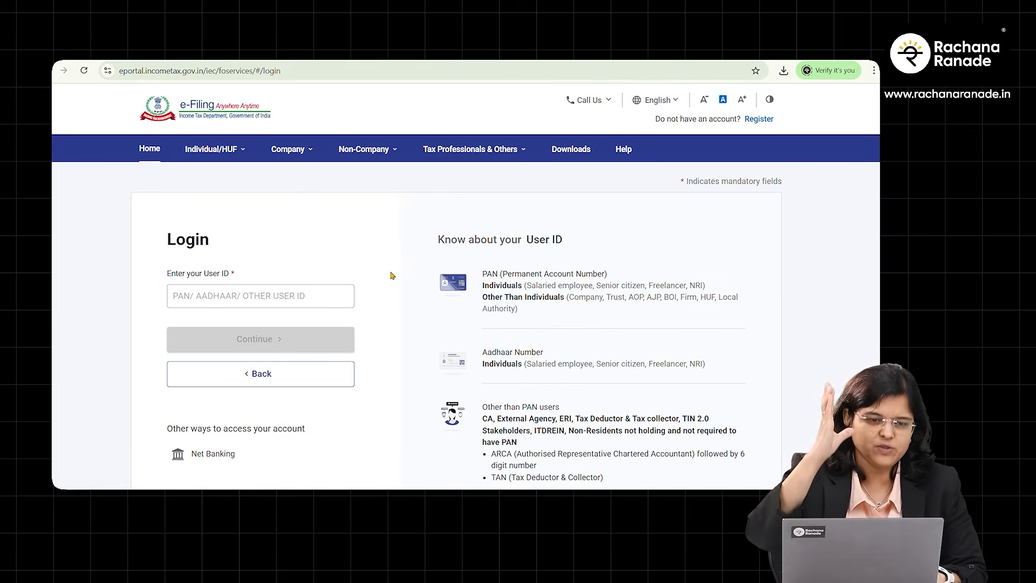
- Log in to the income tax e-filing account with the user ID, confirmed secure access message and account password
{"action": "left_click", "coordinate": [224, 292]}
{"action": "key", "text": "ctrl+v"}
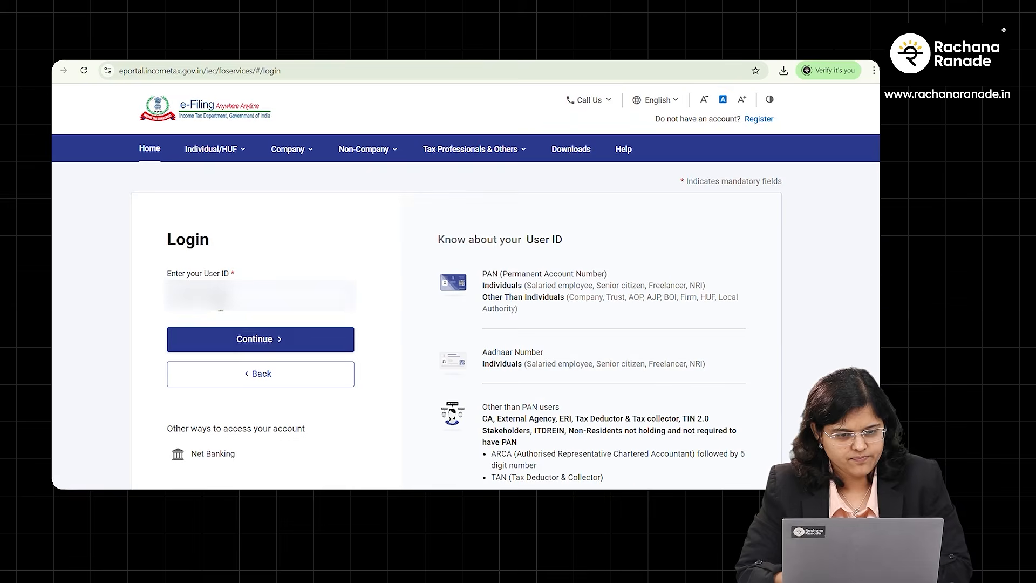
{"action": "left_click", "coordinate": [204, 338]}
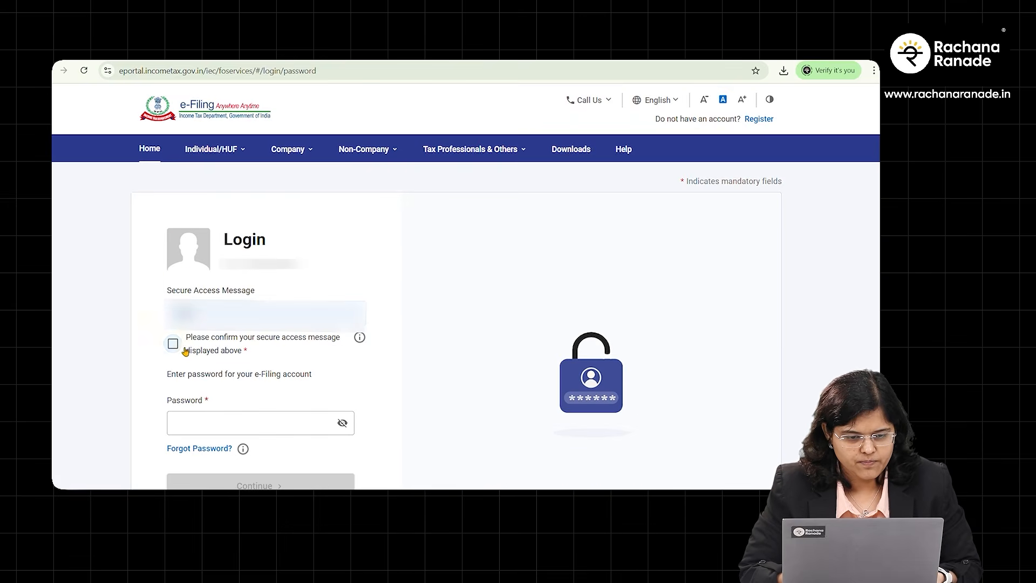
{"action": "left_click", "coordinate": [185, 351]}
{"action": "left_click", "coordinate": [206, 432]}
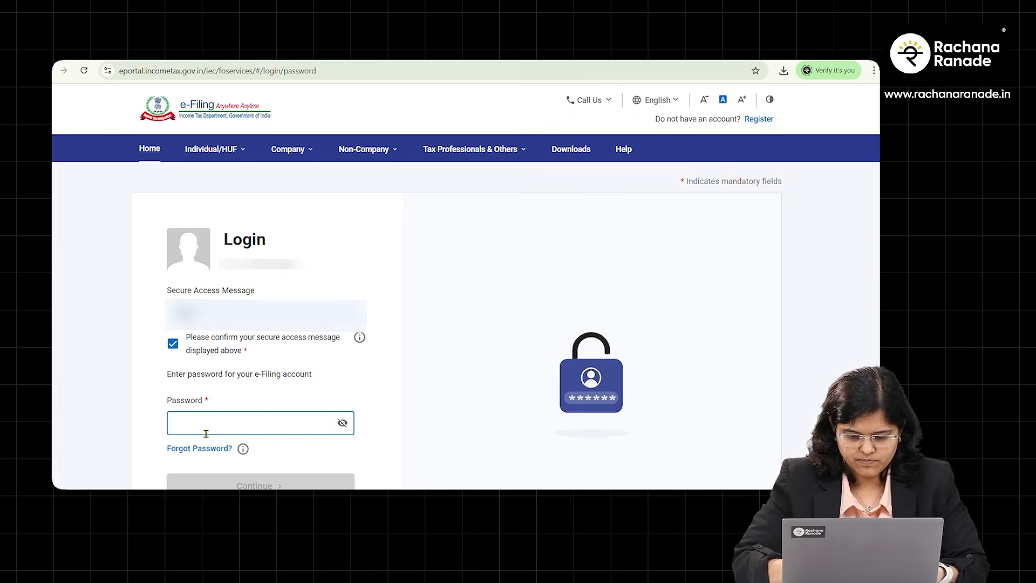
{"action": "type", "text": "•••••••••••••"}
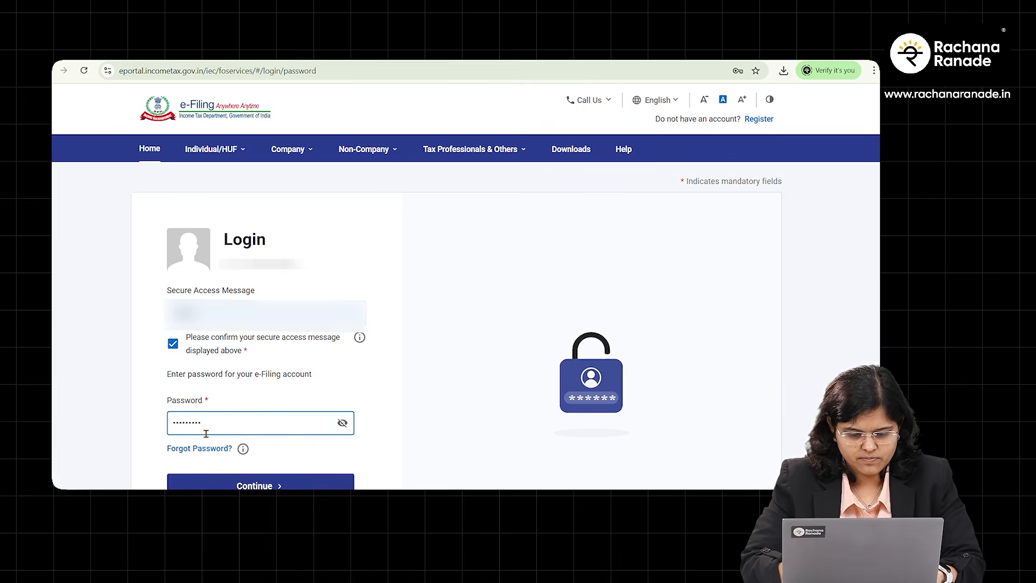
{"action": "left_click", "coordinate": [220, 480]}
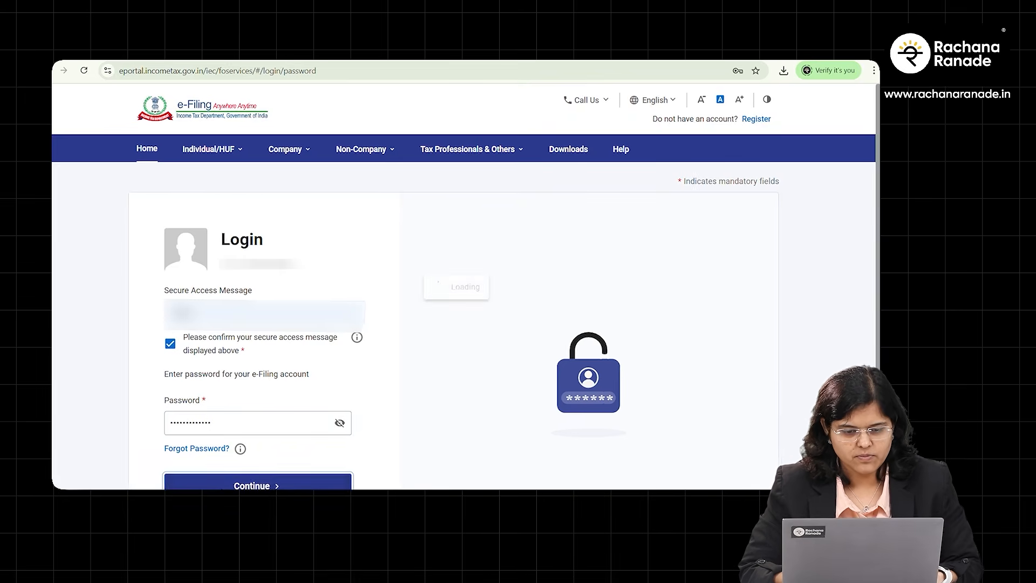
{"action": "scroll", "coordinate": [220, 481], "scroll_direction": "down", "scroll_amount": 3}
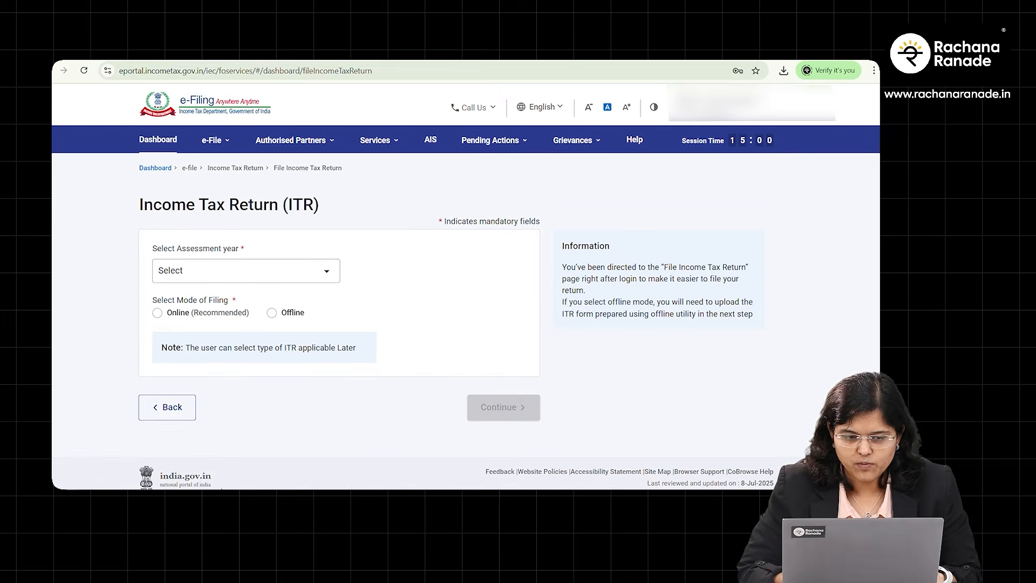
- Go to the AIS compliance portal and download the Annual Information Statement PDF for F.Y. 2024-25
{"action": "left_click", "coordinate": [490, 139]}
{"action": "key", "text": "Escape"}
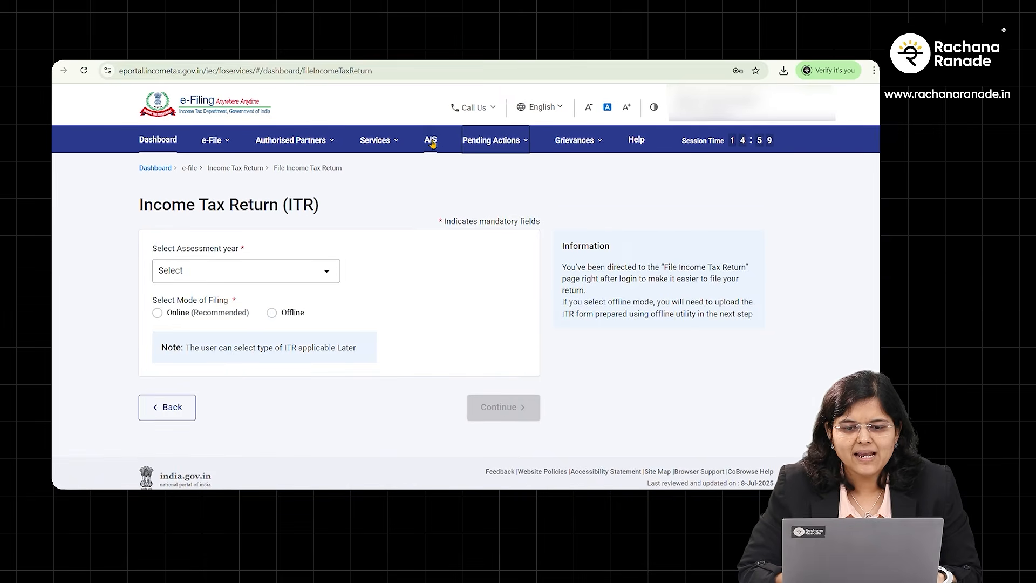
{"action": "left_click", "coordinate": [430, 140]}
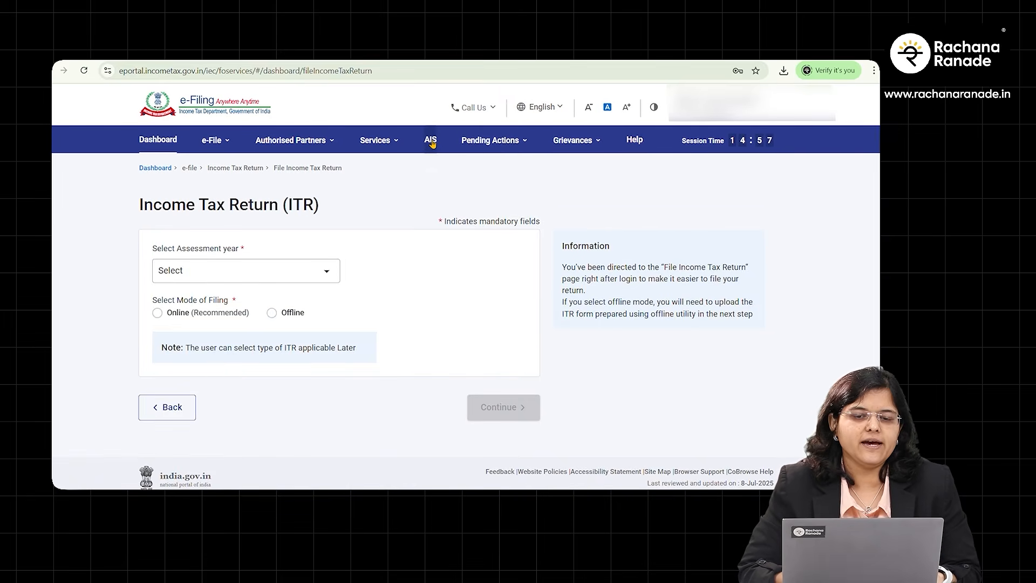
{"action": "left_click", "coordinate": [545, 363]}
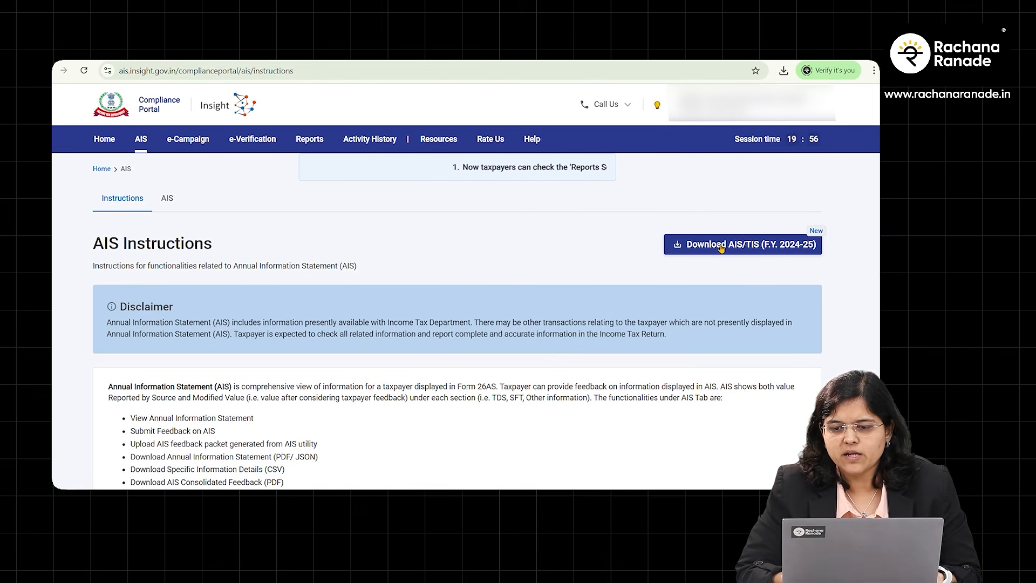
{"action": "left_click", "coordinate": [721, 246]}
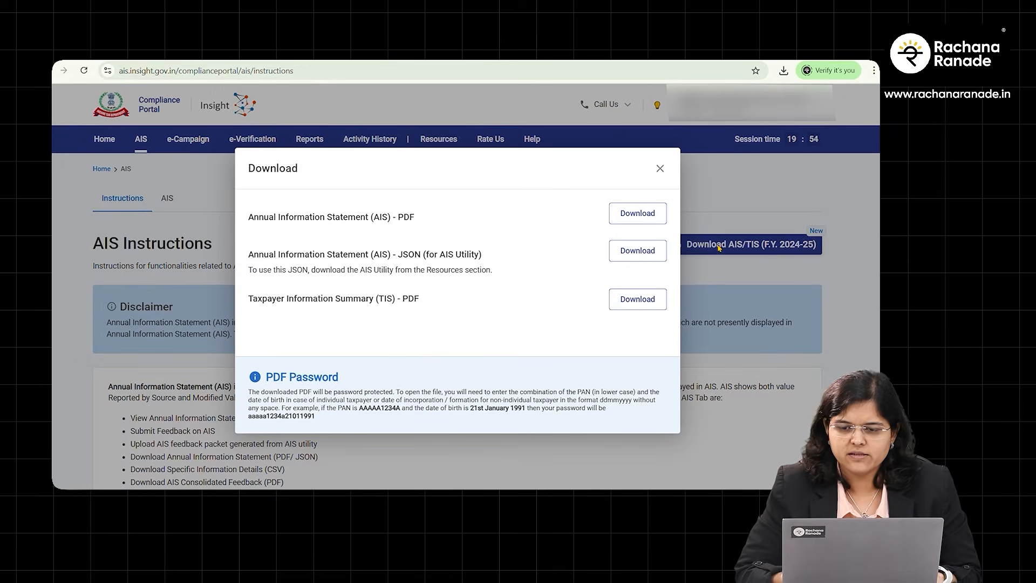
{"action": "left_click", "coordinate": [634, 215]}
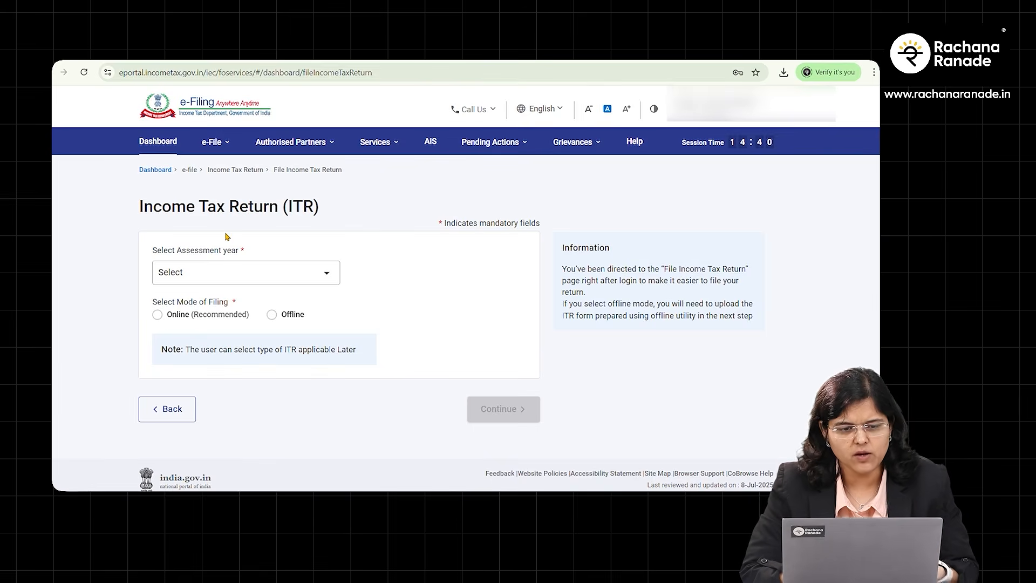
- Set the return's assessment year to 2025-26 (Current A.Y.) with Online filing mode and continue
{"action": "left_click", "coordinate": [216, 273]}
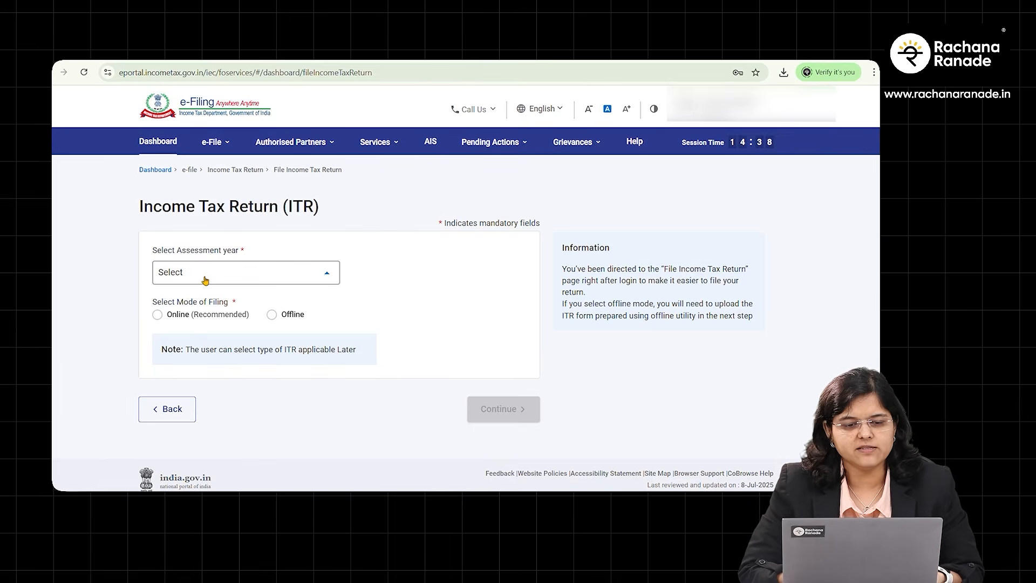
{"action": "left_click", "coordinate": [205, 280]}
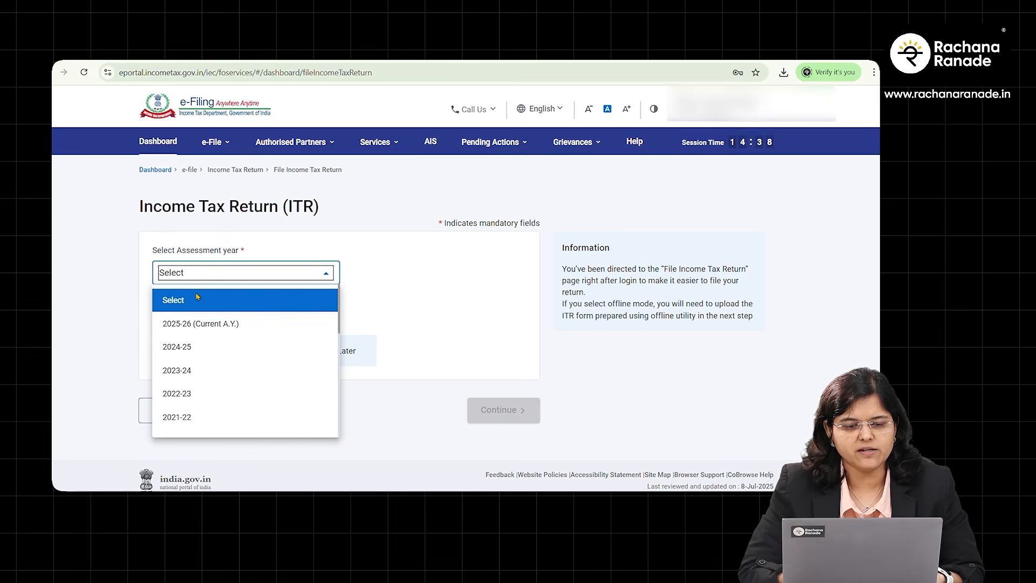
{"action": "left_click", "coordinate": [214, 325]}
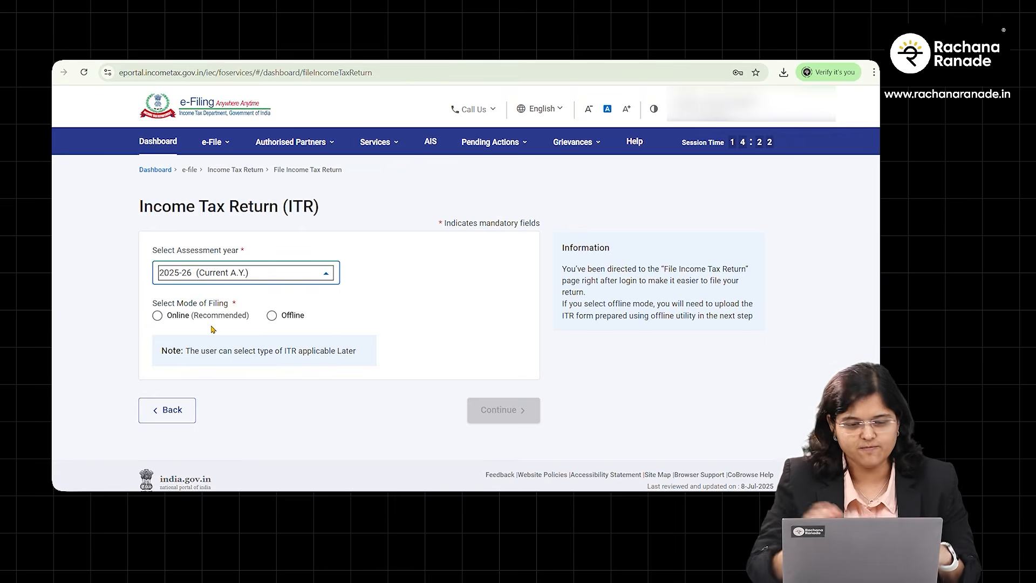
{"action": "left_click", "coordinate": [157, 316]}
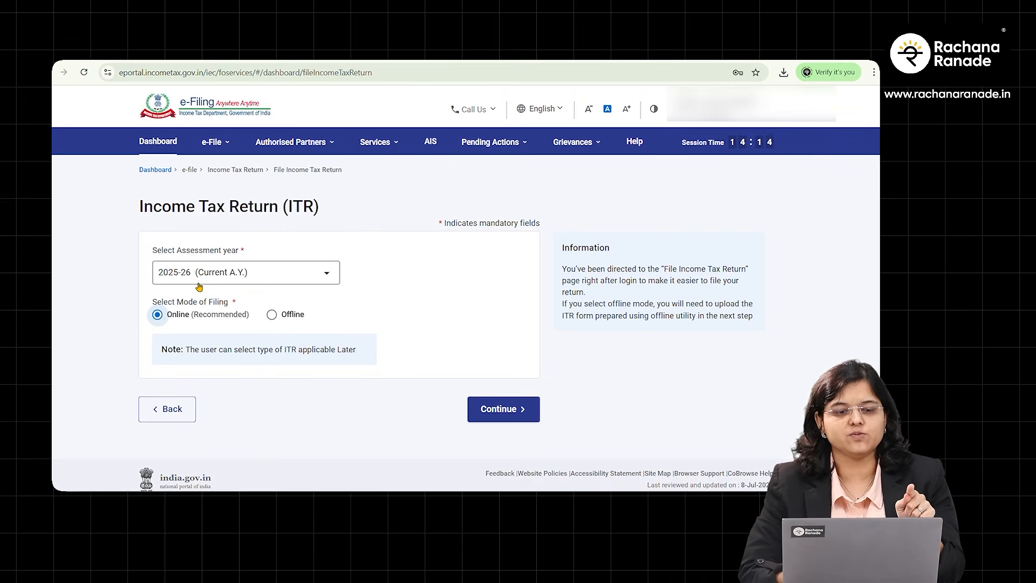
{"action": "left_click", "coordinate": [490, 412]}
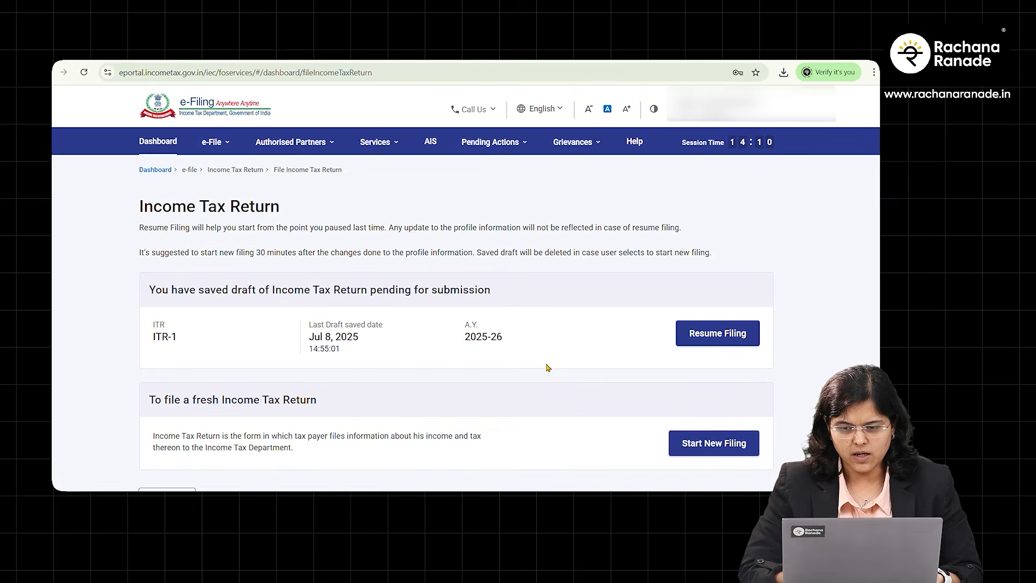
- Start a new filing as an Individual with the ITR-1 form and acknowledge the new tax regime notice
{"action": "left_click", "coordinate": [716, 449]}
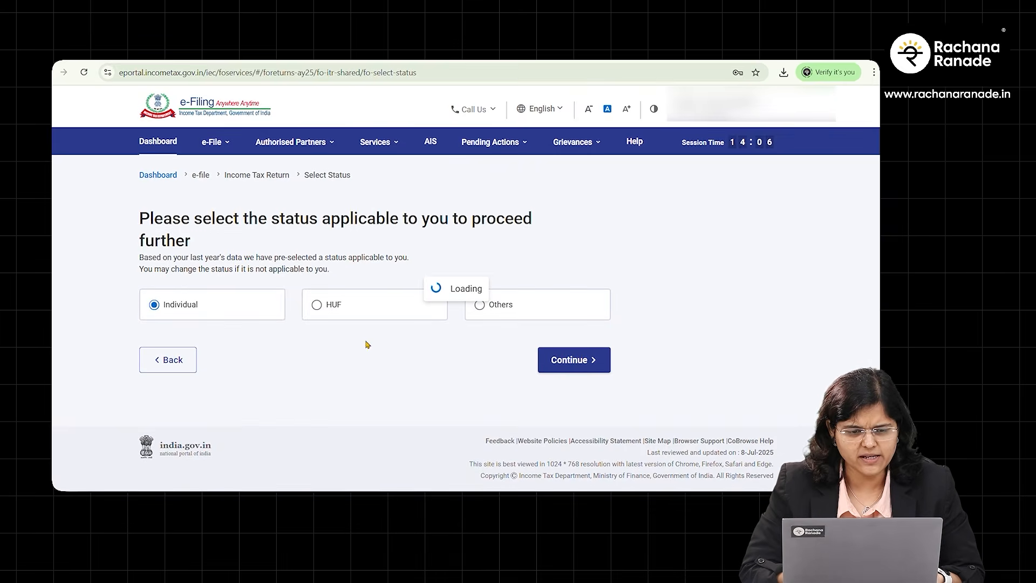
{"action": "left_click", "coordinate": [583, 363]}
{"action": "left_click", "coordinate": [244, 309]}
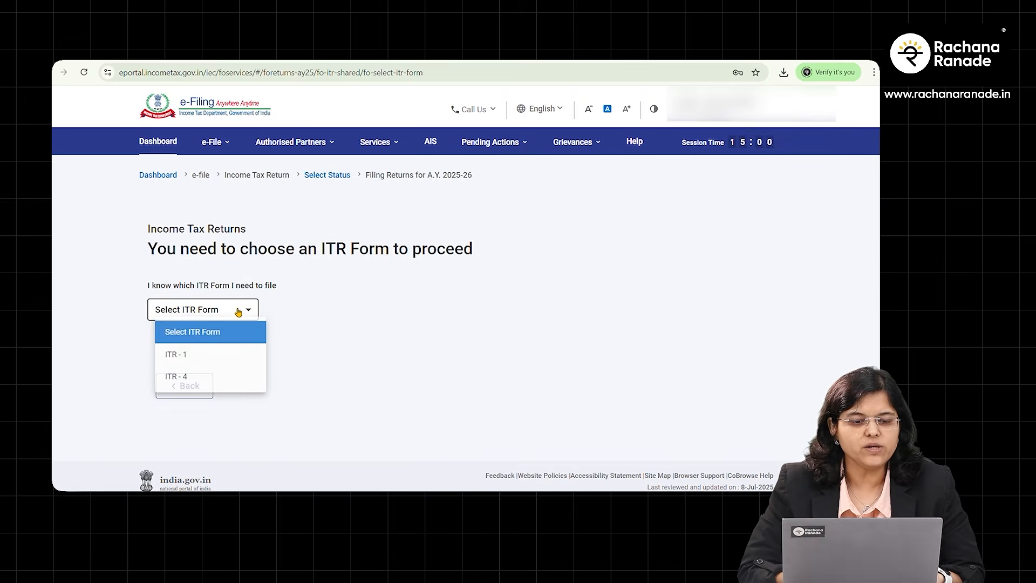
{"action": "left_click", "coordinate": [191, 354]}
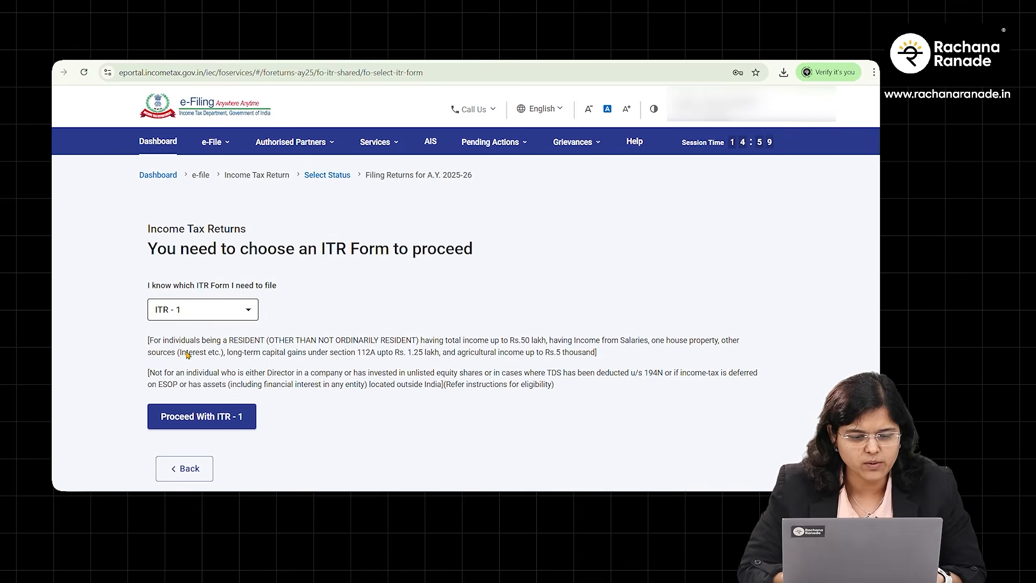
{"action": "left_click", "coordinate": [201, 418]}
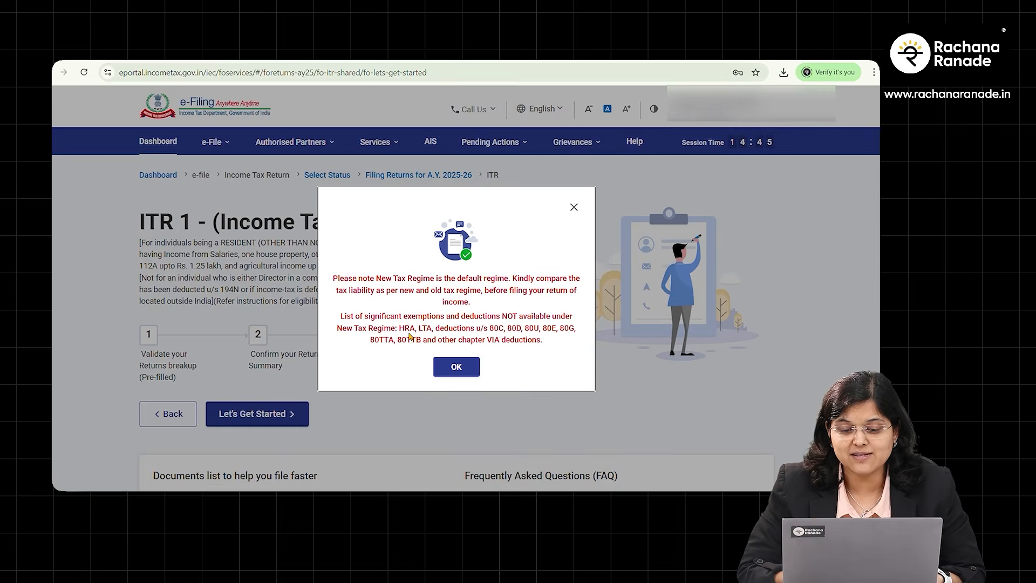
{"action": "left_click", "coordinate": [457, 372]}
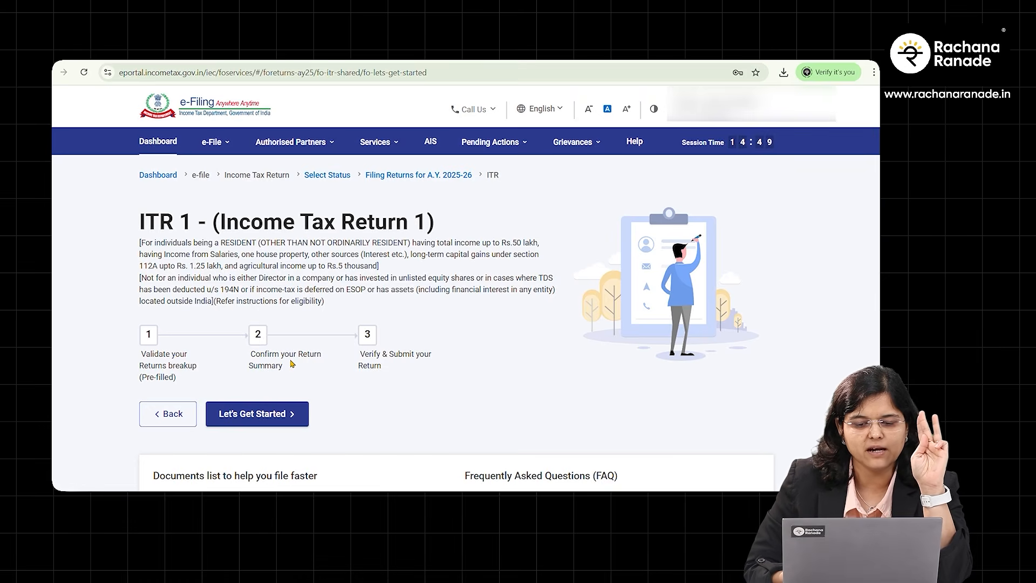
- Begin the return with taxable income above the basic exemption limit as the filing reason and acknowledge the pre-filled data notice
{"action": "left_click", "coordinate": [264, 415]}
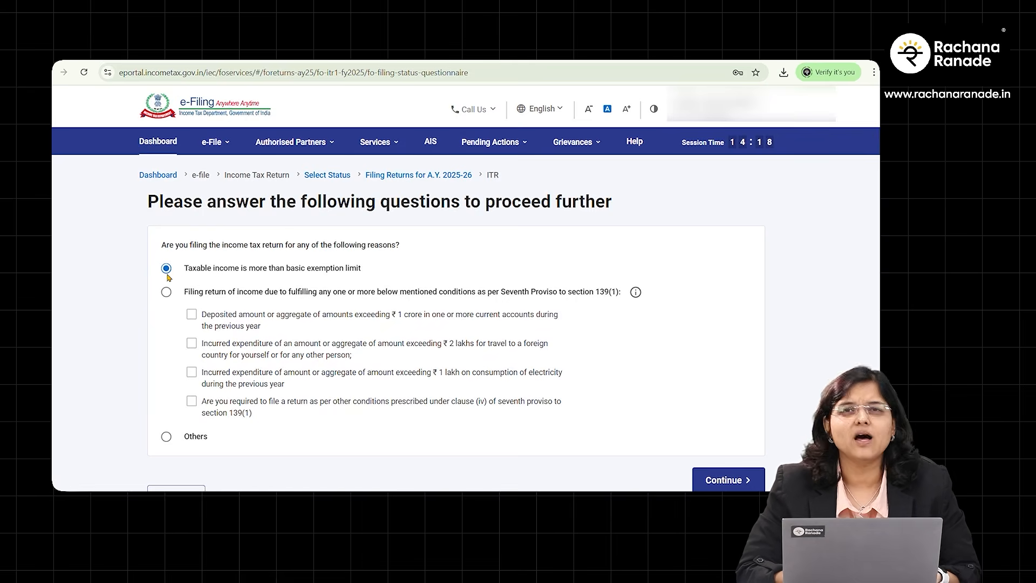
{"action": "left_click", "coordinate": [721, 482]}
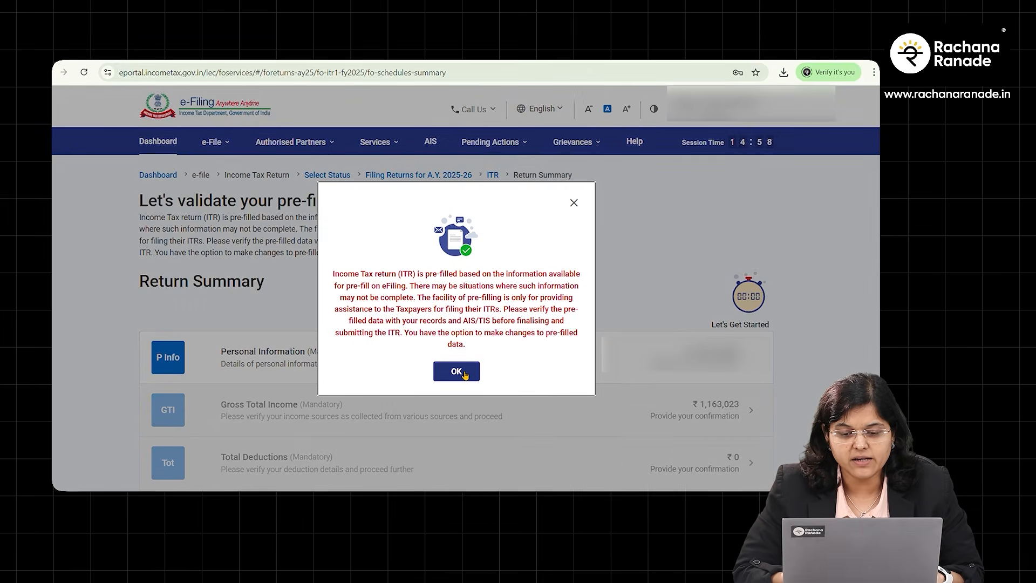
{"action": "left_click", "coordinate": [456, 371]}
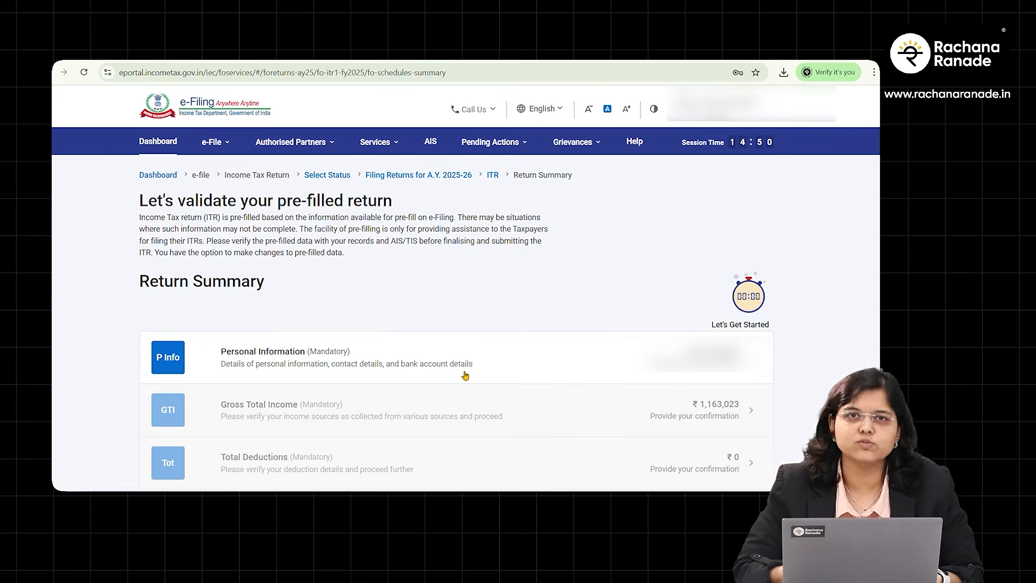
- In the Personal Information section of the return, set the nature of employment to Others
{"action": "scroll", "coordinate": [351, 397], "scroll_direction": "down", "scroll_amount": 3}
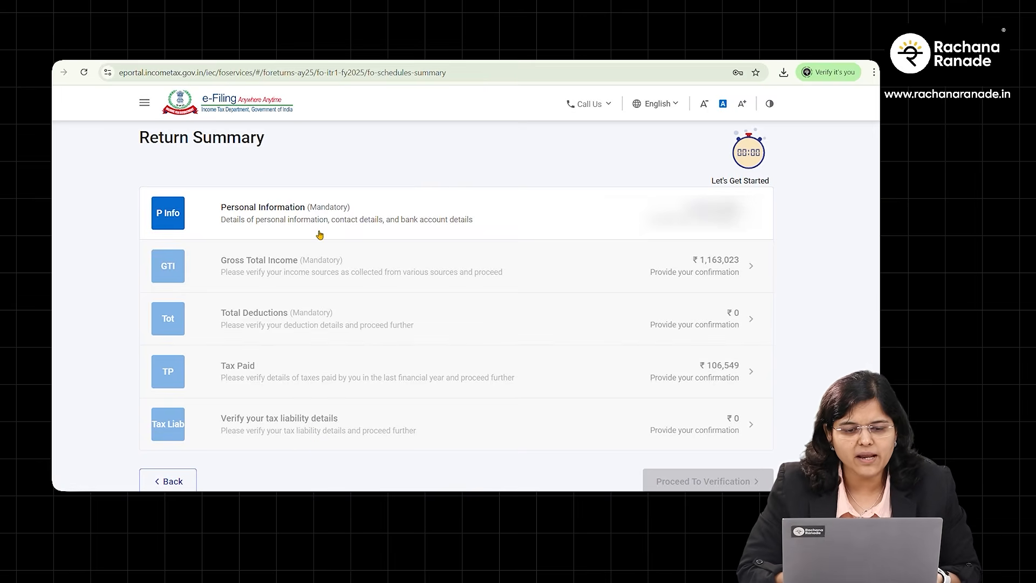
{"action": "left_click", "coordinate": [763, 215]}
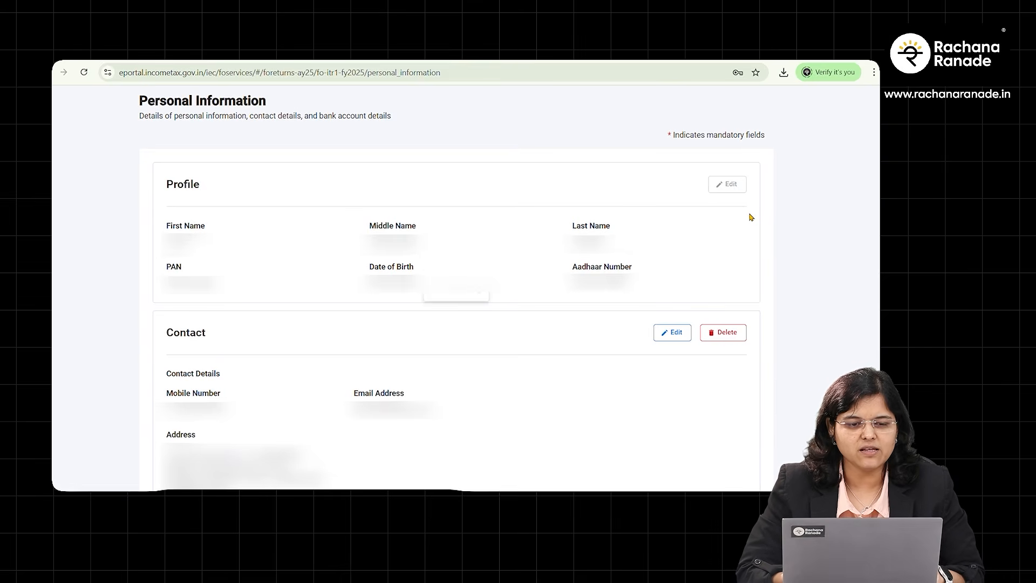
{"action": "scroll", "coordinate": [751, 217], "scroll_direction": "down", "scroll_amount": 3}
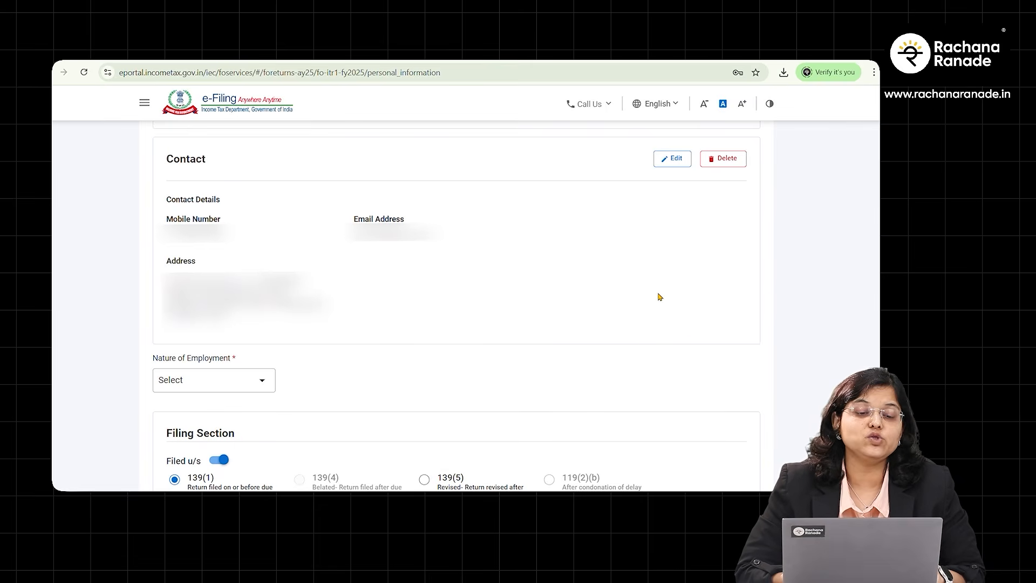
{"action": "scroll", "coordinate": [660, 297], "scroll_direction": "down", "scroll_amount": 4}
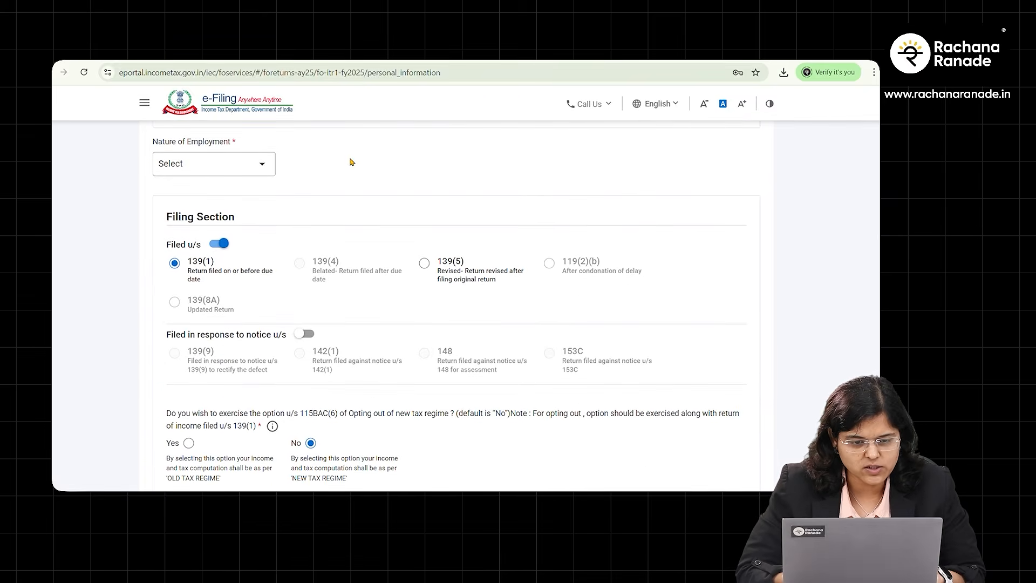
{"action": "left_click", "coordinate": [263, 162]}
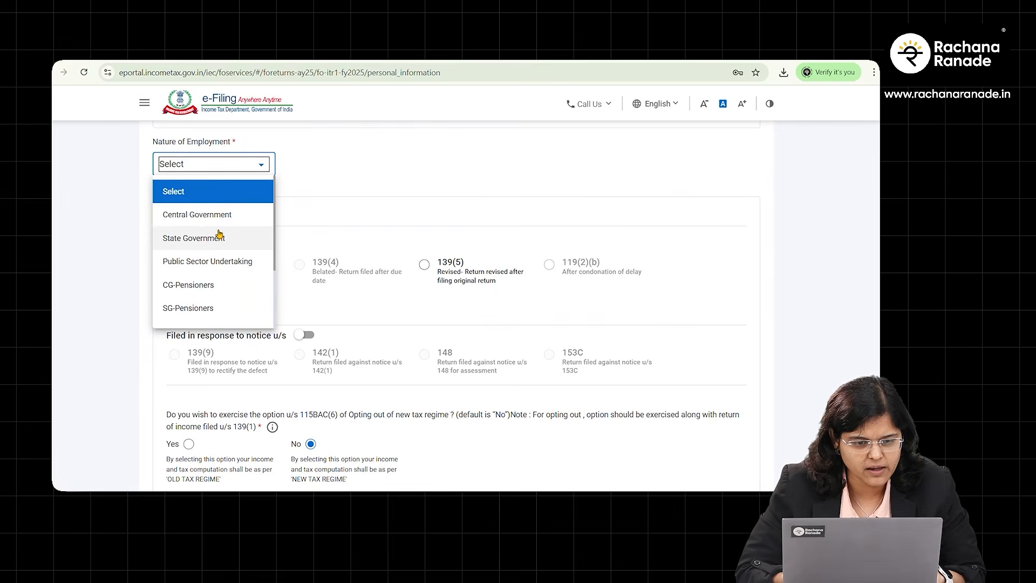
{"action": "scroll", "coordinate": [218, 263], "scroll_direction": "down", "scroll_amount": 3}
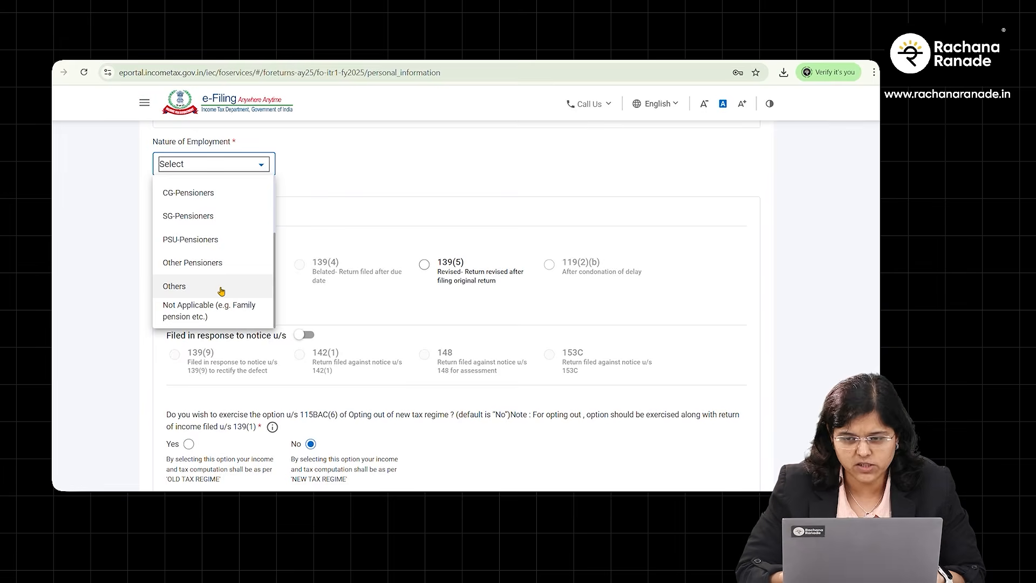
{"action": "left_click", "coordinate": [195, 289]}
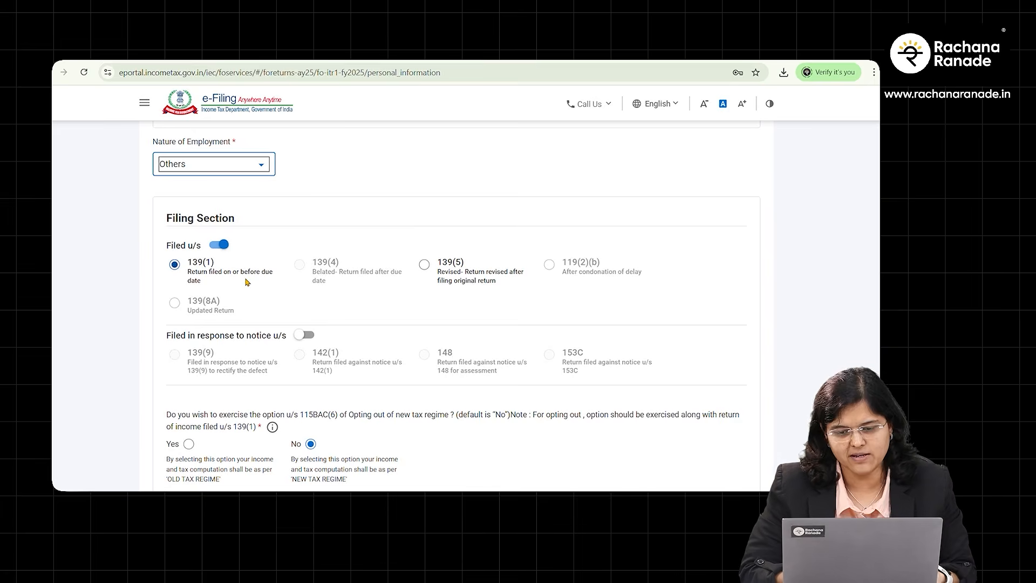
- Review the filing section and tax regime choice, and expand Bank Details to check the accounts and refund nomination
{"action": "scroll", "coordinate": [247, 282], "scroll_direction": "down", "scroll_amount": 2}
{"action": "scroll", "coordinate": [248, 283], "scroll_direction": "down", "scroll_amount": 3}
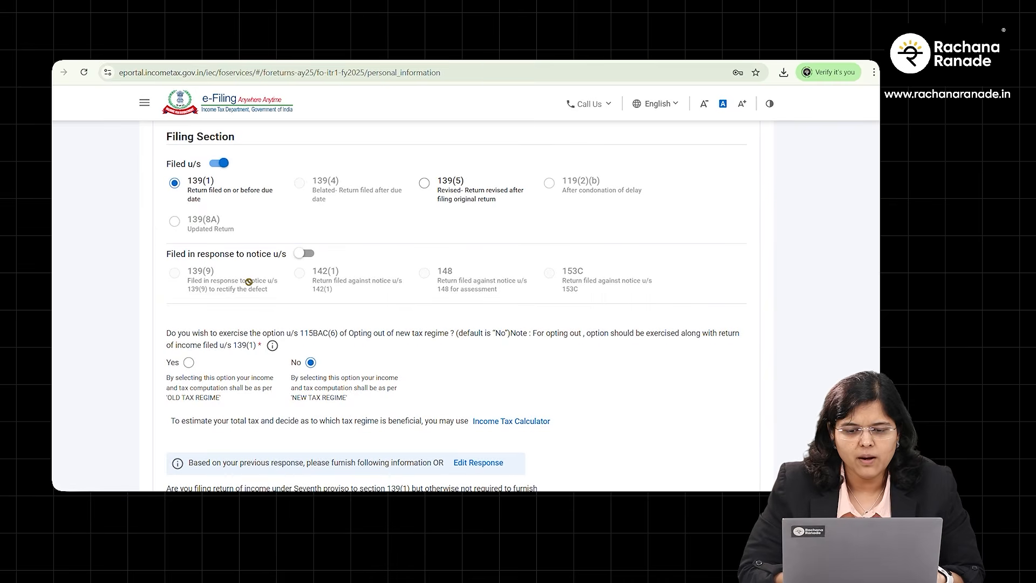
{"action": "scroll", "coordinate": [248, 281], "scroll_direction": "down", "scroll_amount": 5}
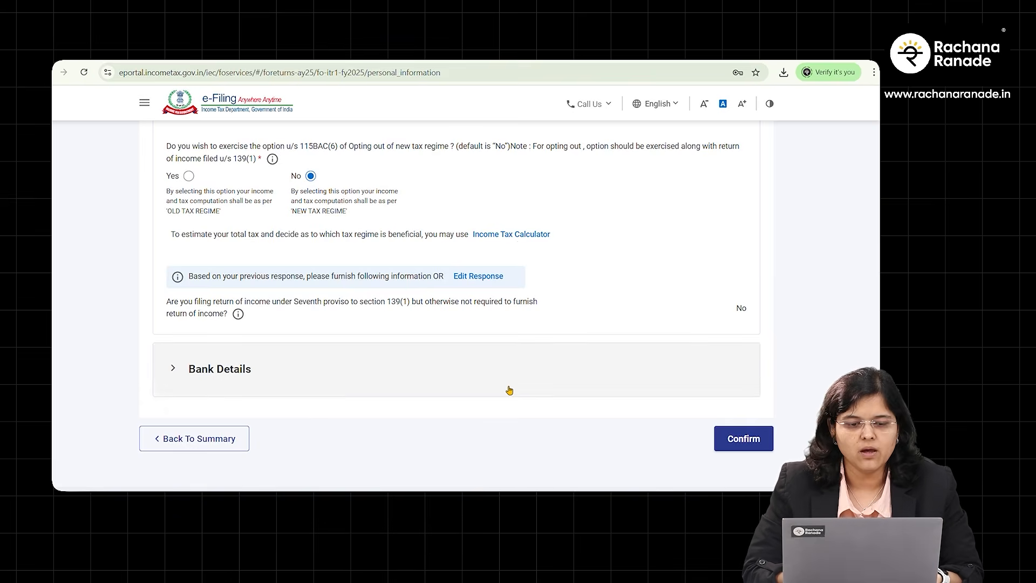
{"action": "scroll", "coordinate": [507, 388], "scroll_direction": "down", "scroll_amount": 2}
{"action": "left_click", "coordinate": [229, 310]}
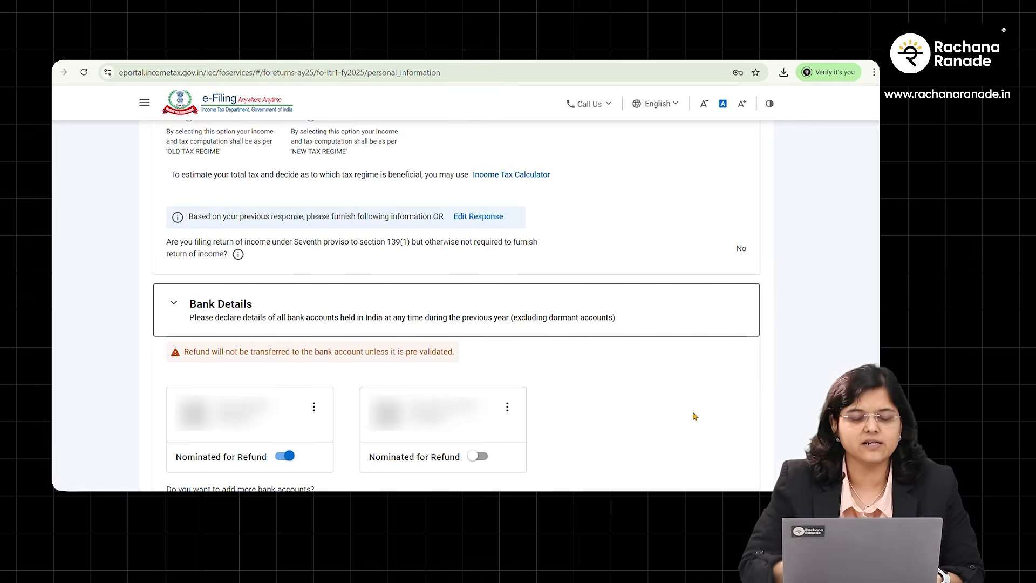
{"action": "scroll", "coordinate": [695, 416], "scroll_direction": "down", "scroll_amount": 4}
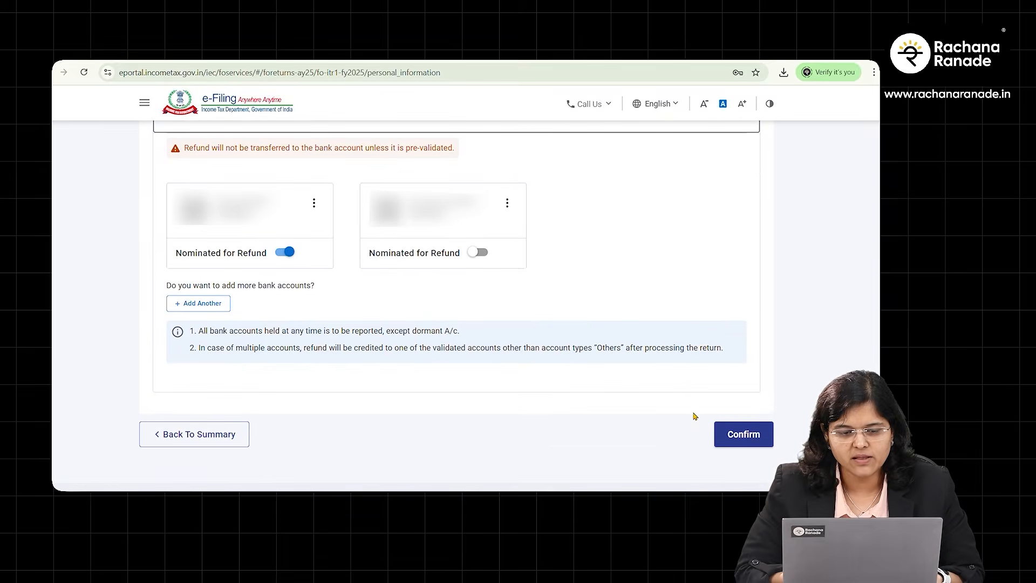
- Confirm the Personal Information section and open the Gross Total Income section of the return summary
{"action": "left_click", "coordinate": [742, 439]}
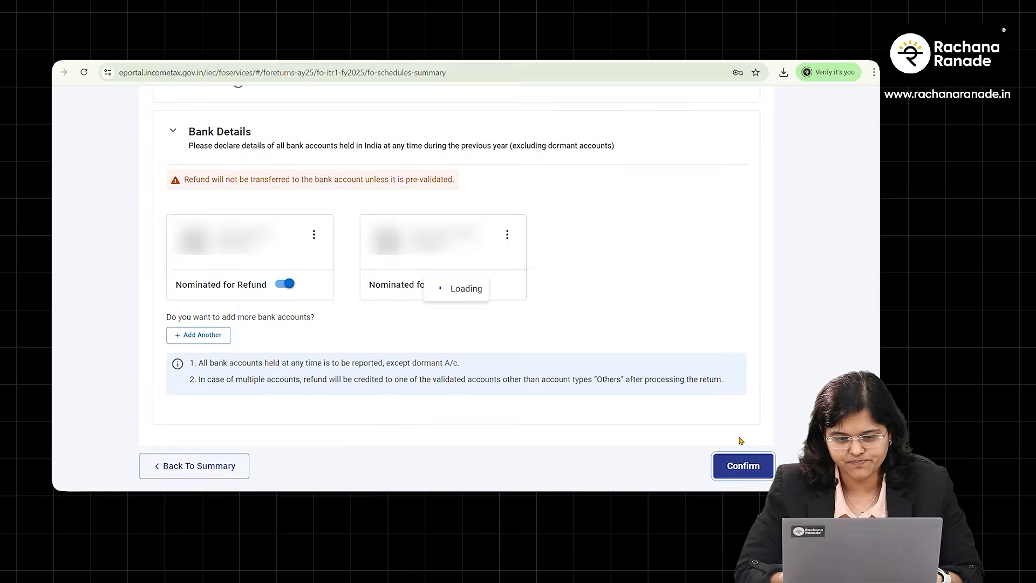
{"action": "scroll", "coordinate": [418, 289], "scroll_direction": "up", "scroll_amount": 3}
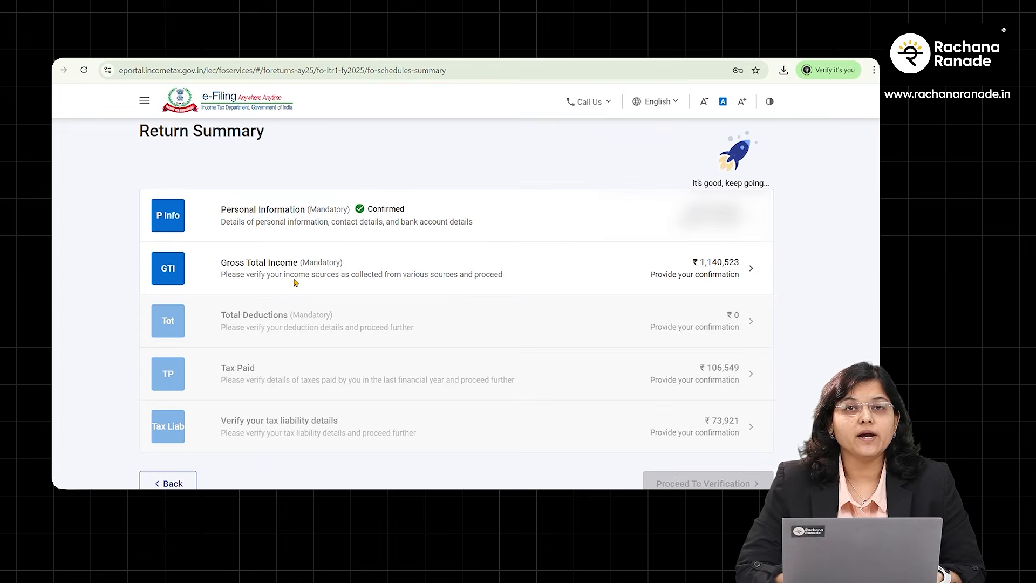
{"action": "left_click", "coordinate": [753, 271]}
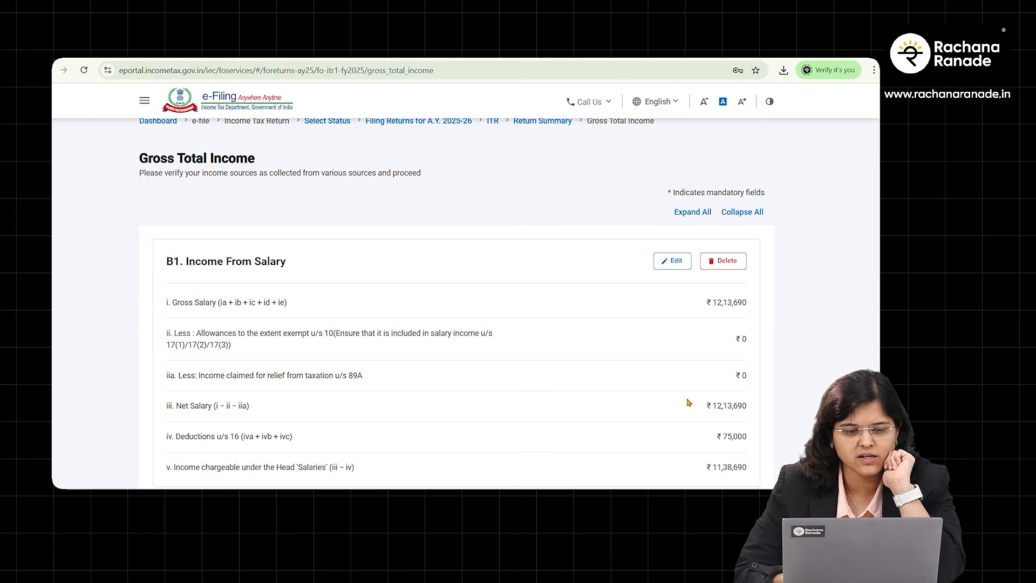
- Review the salary, house property, other sources and exempt income entries, and confirm the Gross Total Income section
{"action": "scroll", "coordinate": [739, 321], "scroll_direction": "down", "scroll_amount": 4}
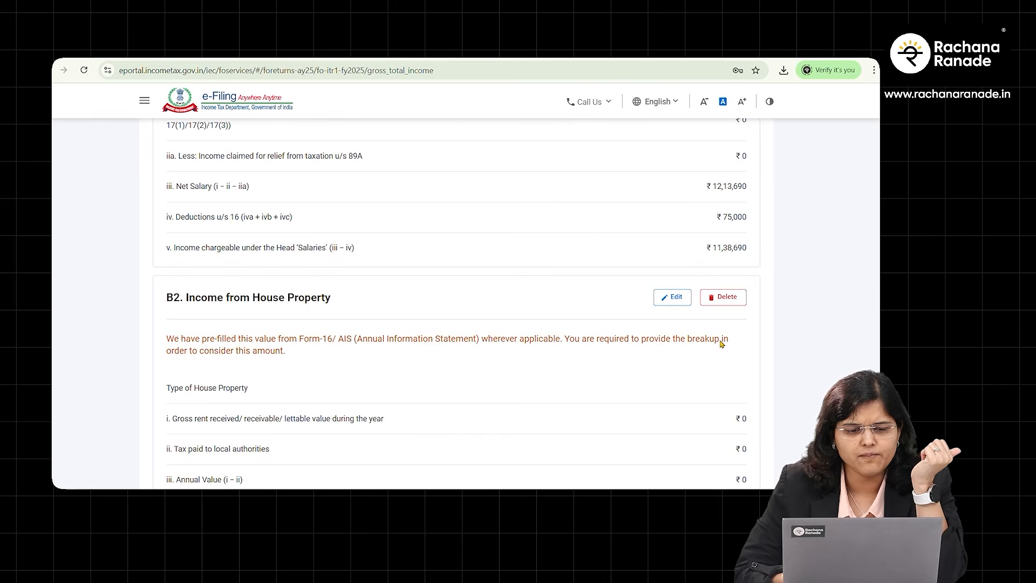
{"action": "scroll", "coordinate": [696, 437], "scroll_direction": "down", "scroll_amount": 3}
{"action": "scroll", "coordinate": [696, 437], "scroll_direction": "down", "scroll_amount": 4}
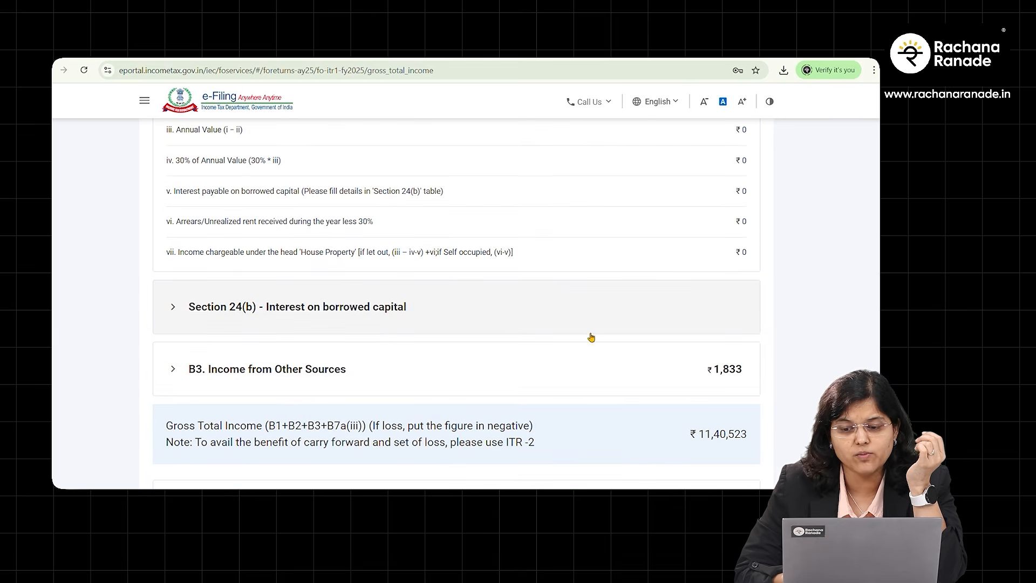
{"action": "scroll", "coordinate": [754, 337], "scroll_direction": "down", "scroll_amount": 2}
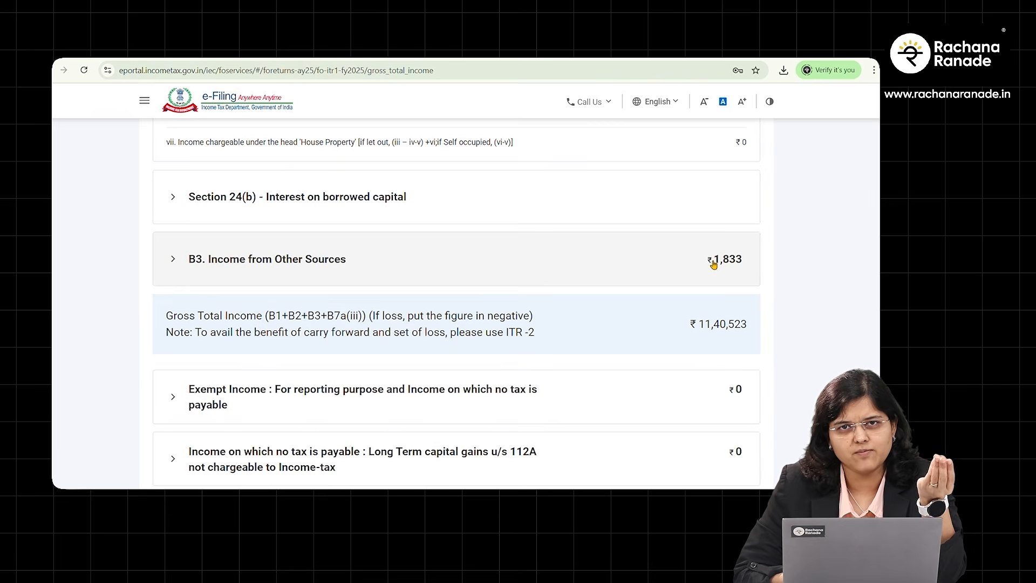
{"action": "scroll", "coordinate": [701, 292], "scroll_direction": "down", "scroll_amount": 3}
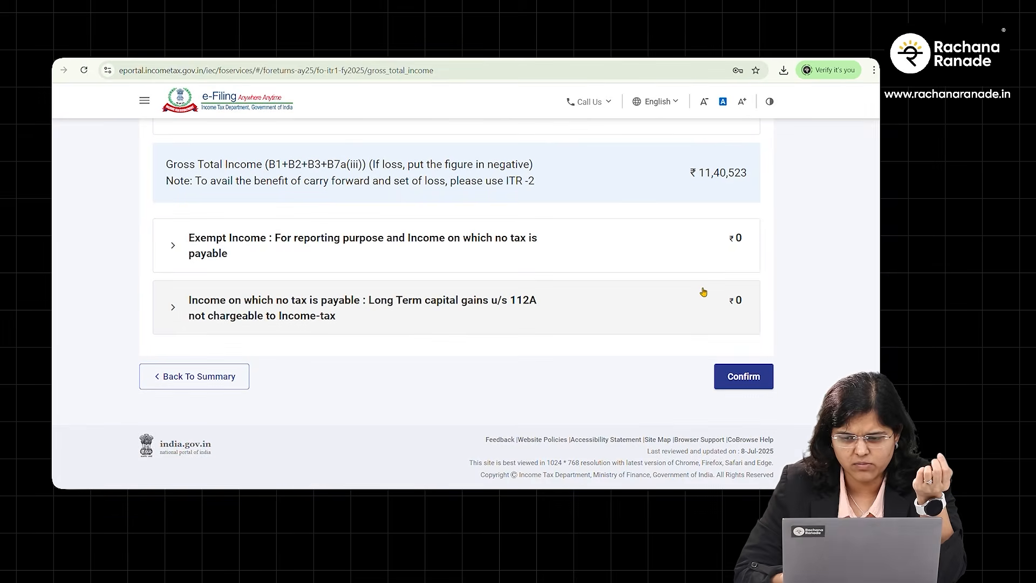
{"action": "left_click", "coordinate": [744, 377]}
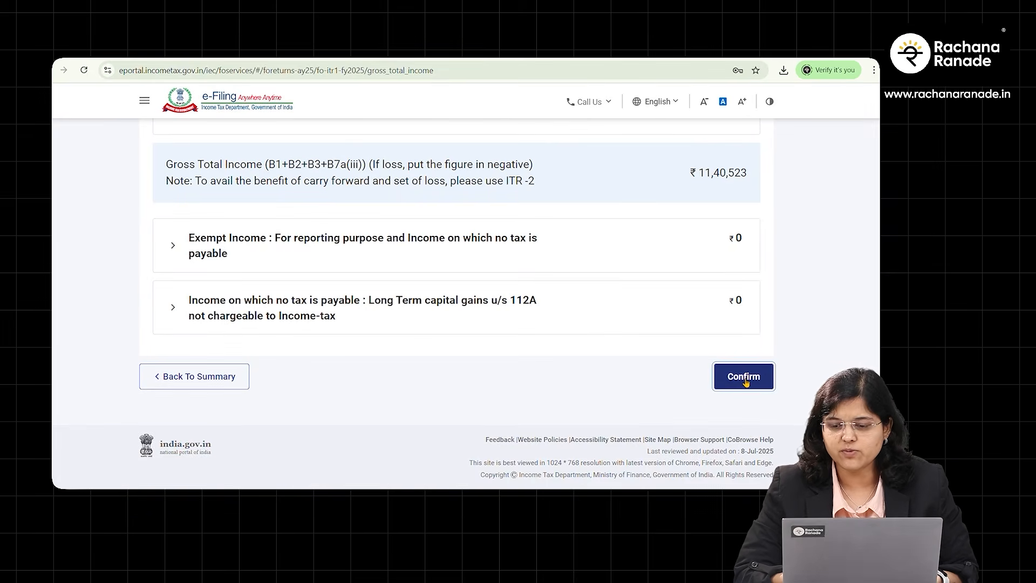
{"action": "scroll", "coordinate": [416, 289], "scroll_direction": "up", "scroll_amount": 2}
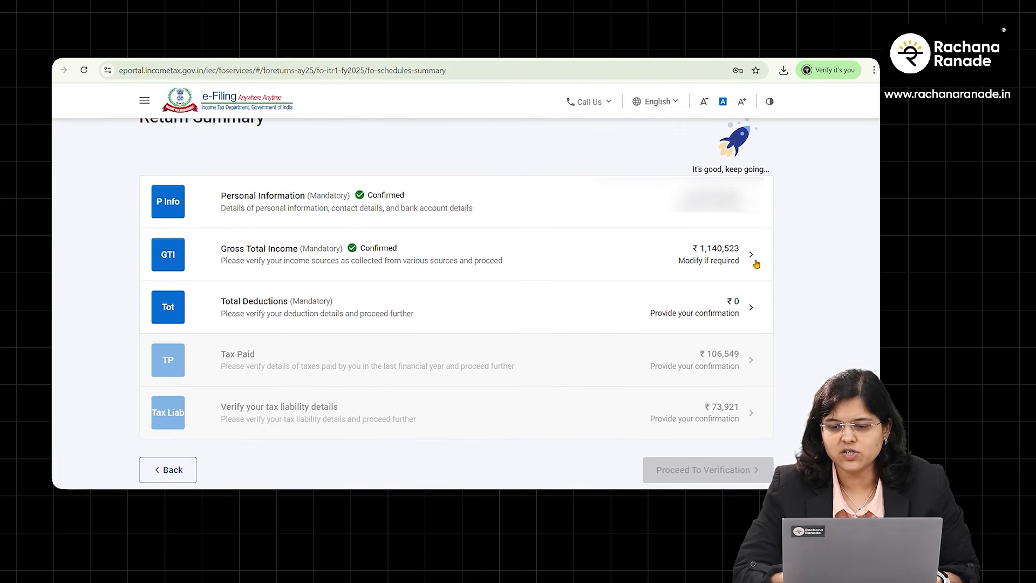
- Review the 80CCD(2), 80CCH and other deduction entries in Total Deductions and confirm the section
{"action": "left_click", "coordinate": [757, 309]}
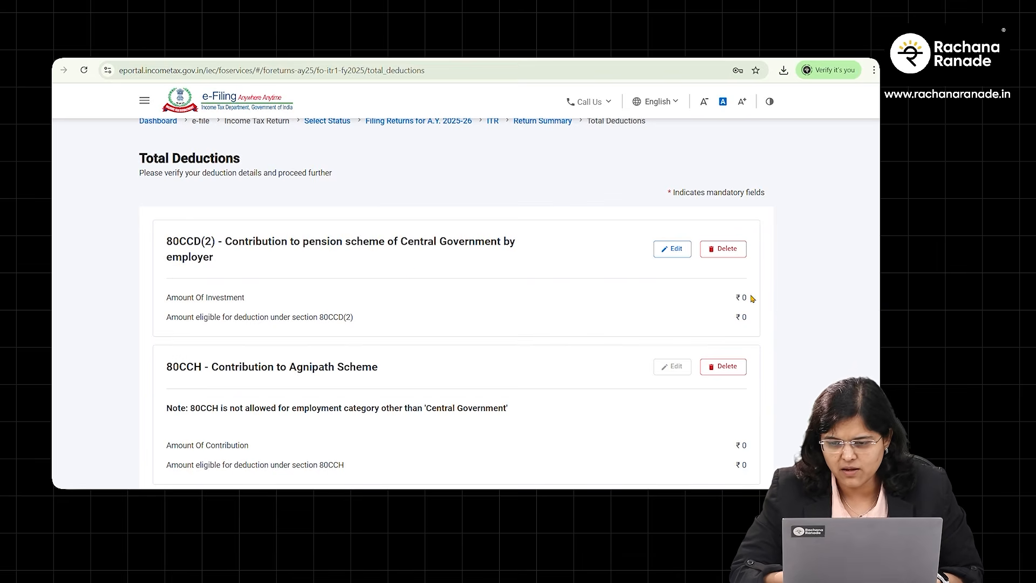
{"action": "scroll", "coordinate": [718, 322], "scroll_direction": "down", "scroll_amount": 2}
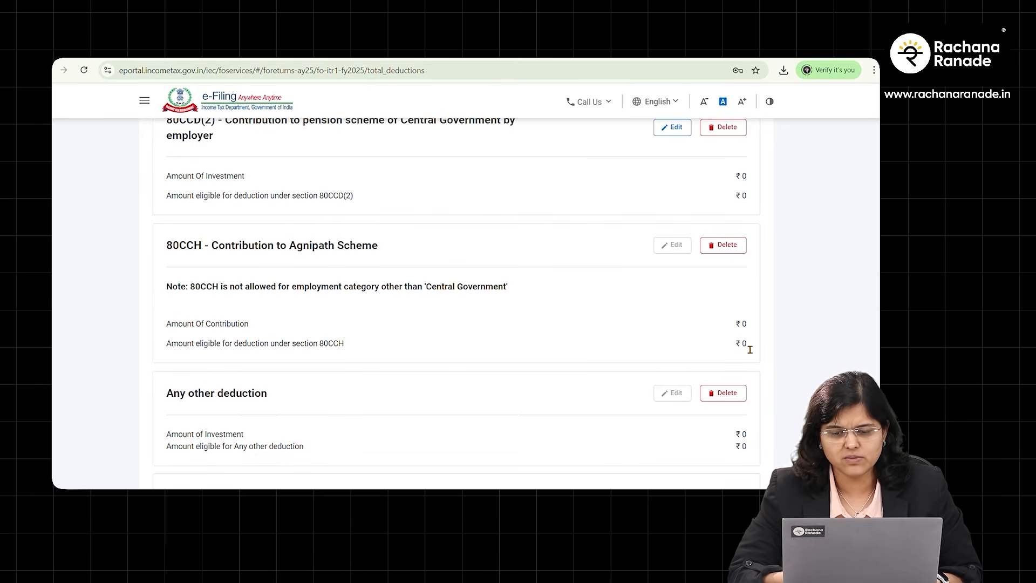
{"action": "scroll", "coordinate": [747, 349], "scroll_direction": "down", "scroll_amount": 4}
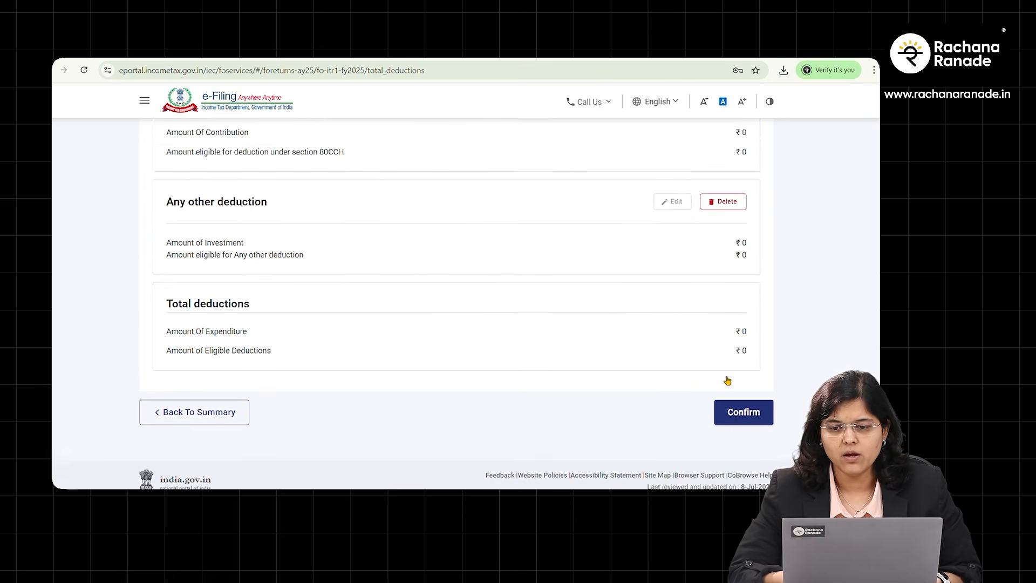
{"action": "scroll", "coordinate": [724, 379], "scroll_direction": "up", "scroll_amount": 3}
{"action": "scroll", "coordinate": [726, 380], "scroll_direction": "down", "scroll_amount": 3}
{"action": "left_click", "coordinate": [728, 378]}
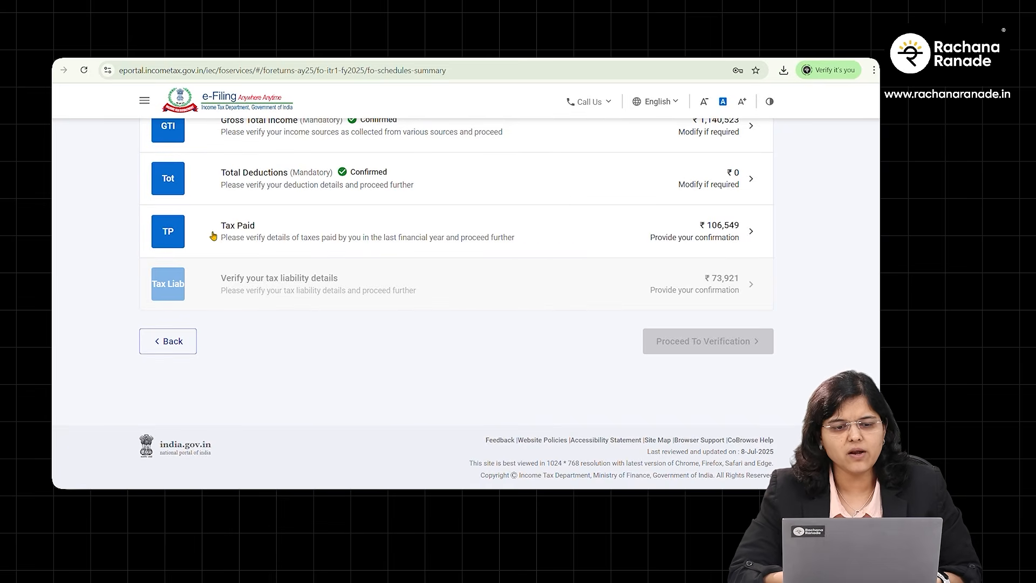
- Check the Schedule TDS1 salary entry and total taxes paid in the Tax Paid section, and confirm it
{"action": "left_click", "coordinate": [747, 230]}
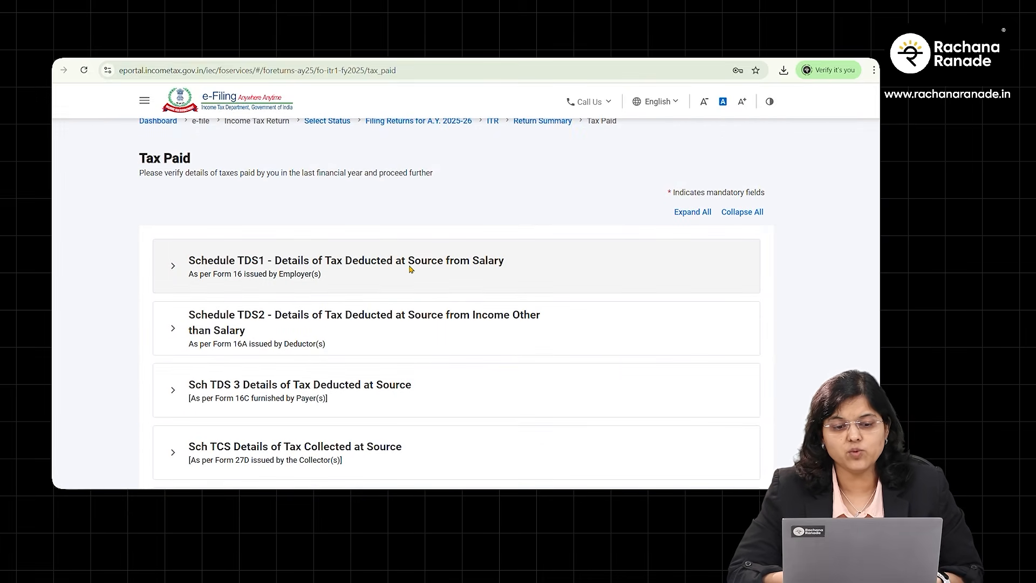
{"action": "left_click", "coordinate": [174, 268]}
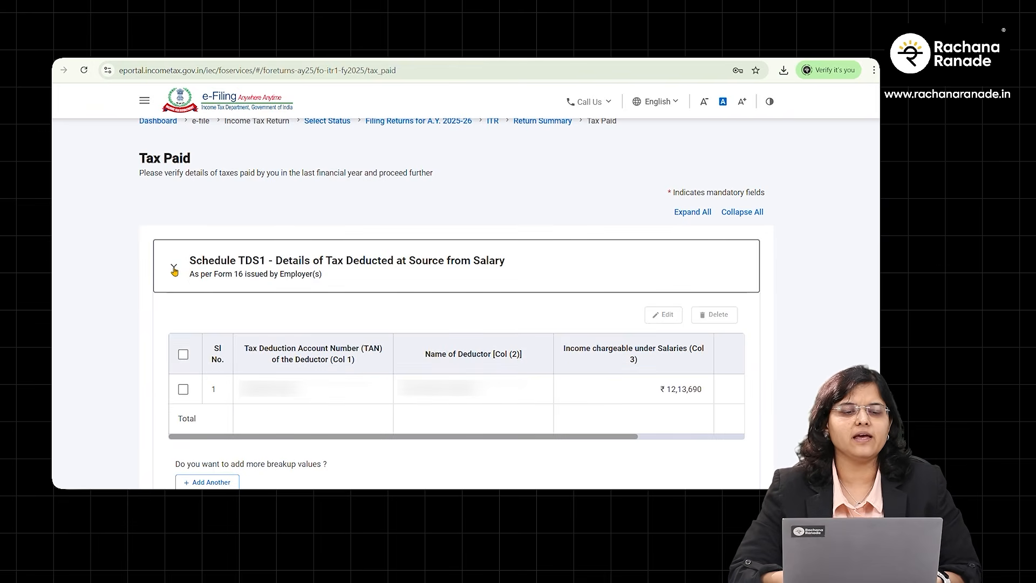
{"action": "left_click", "coordinate": [174, 270]}
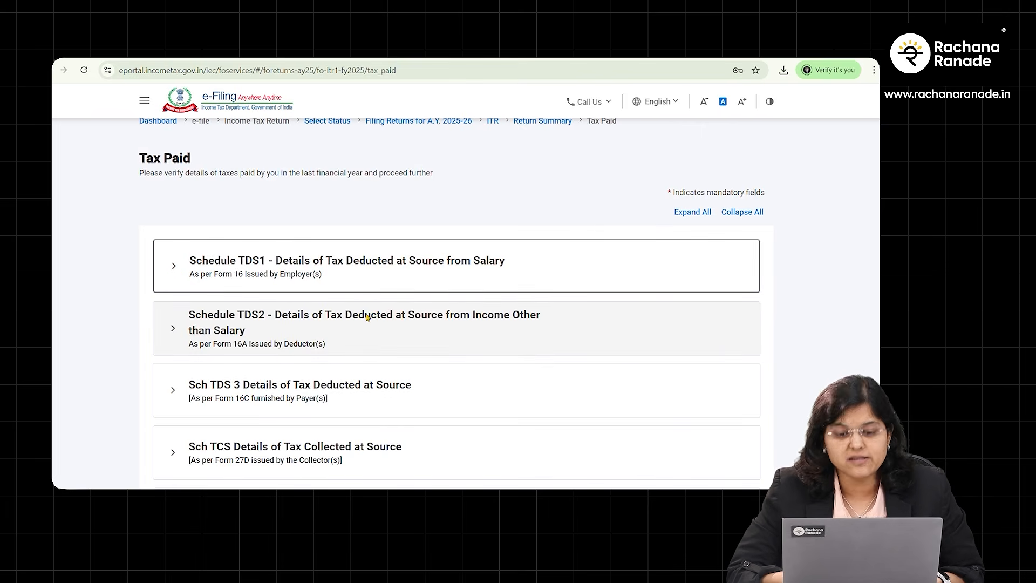
{"action": "scroll", "coordinate": [357, 325], "scroll_direction": "down", "scroll_amount": 1}
{"action": "scroll", "coordinate": [356, 326], "scroll_direction": "down", "scroll_amount": 3}
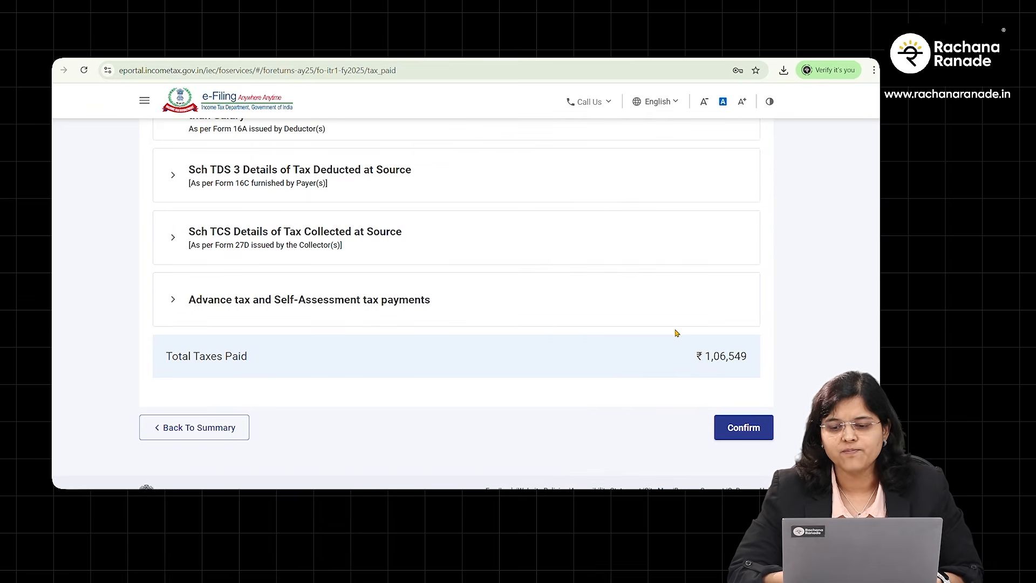
{"action": "left_click", "coordinate": [742, 431]}
{"action": "scroll", "coordinate": [740, 432], "scroll_direction": "down", "scroll_amount": 1}
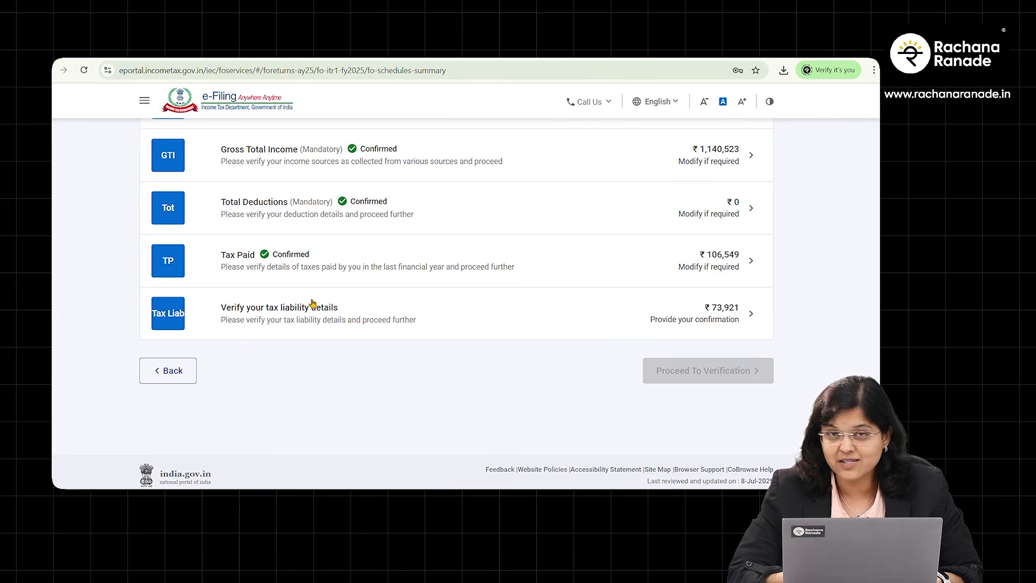
- Review the computation of income, tax payable, interest and fees in the tax liability details, and confirm the section
{"action": "left_click", "coordinate": [750, 314]}
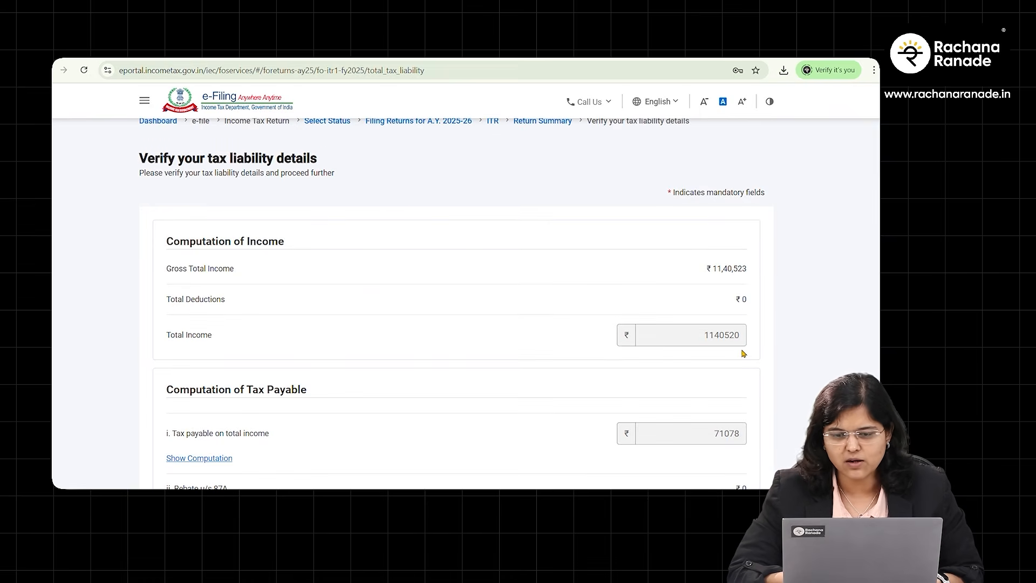
{"action": "scroll", "coordinate": [743, 355], "scroll_direction": "down", "scroll_amount": 3}
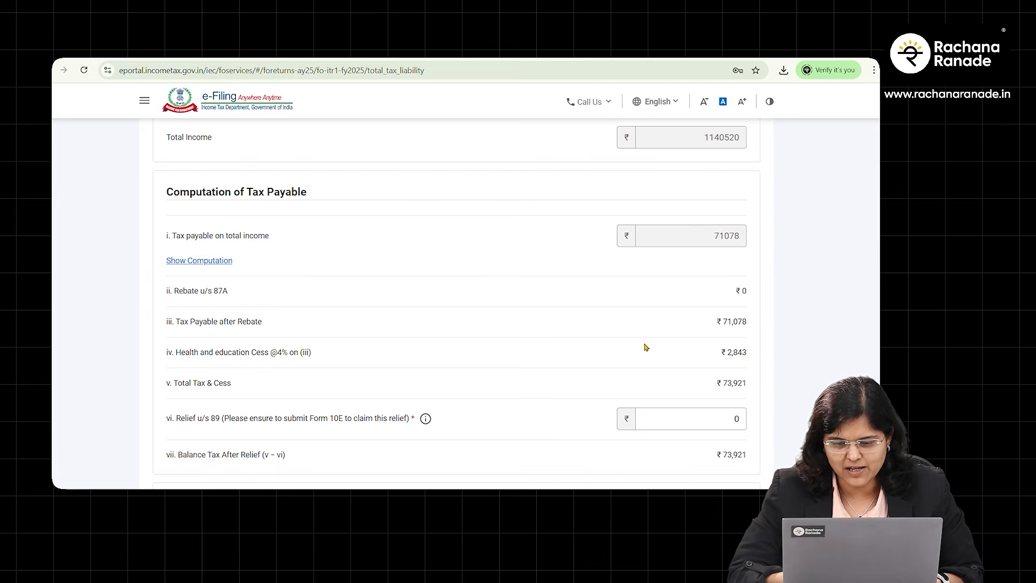
{"action": "scroll", "coordinate": [711, 394], "scroll_direction": "down", "scroll_amount": 5}
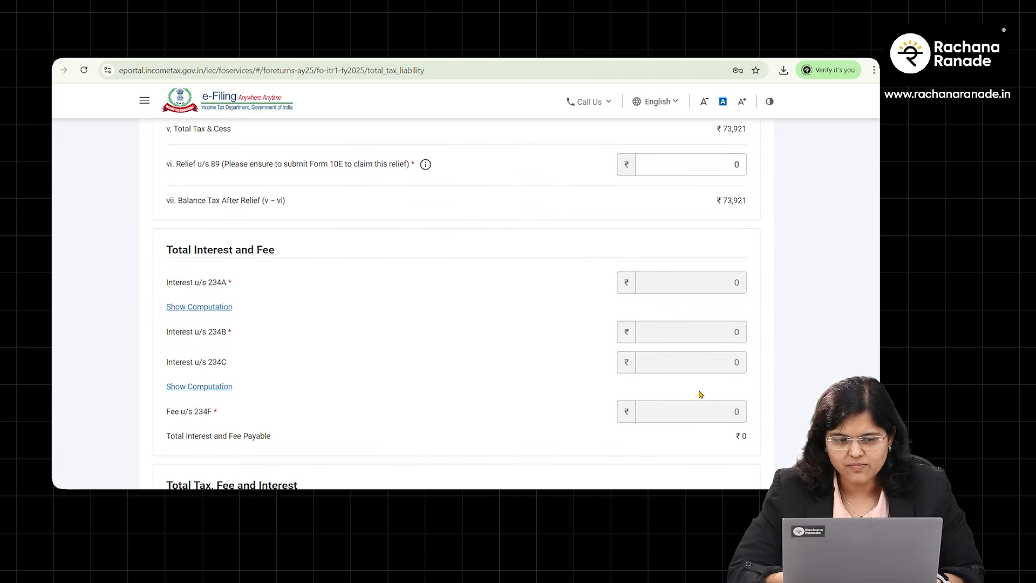
{"action": "scroll", "coordinate": [700, 395], "scroll_direction": "down", "scroll_amount": 3}
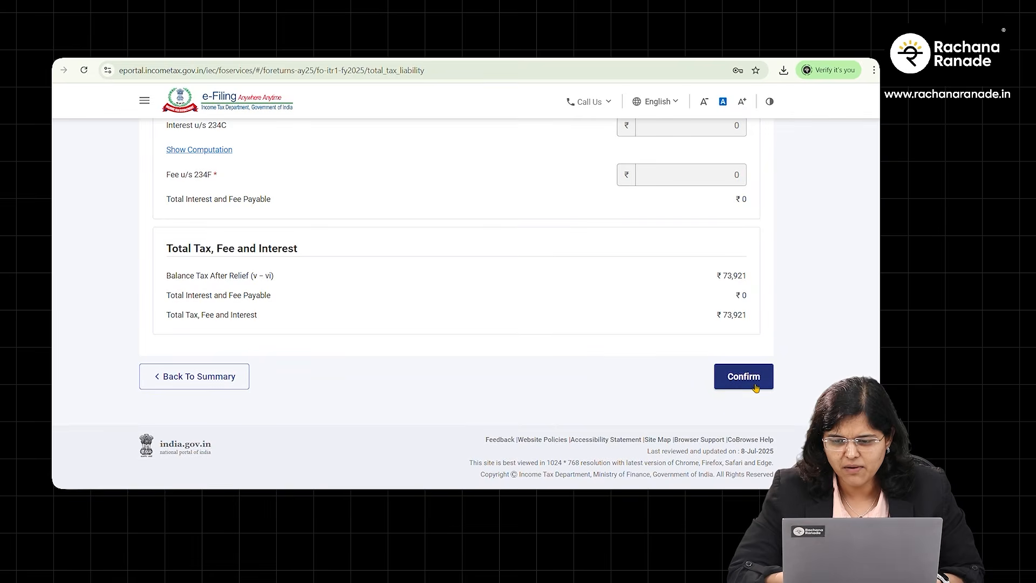
{"action": "left_click", "coordinate": [736, 369]}
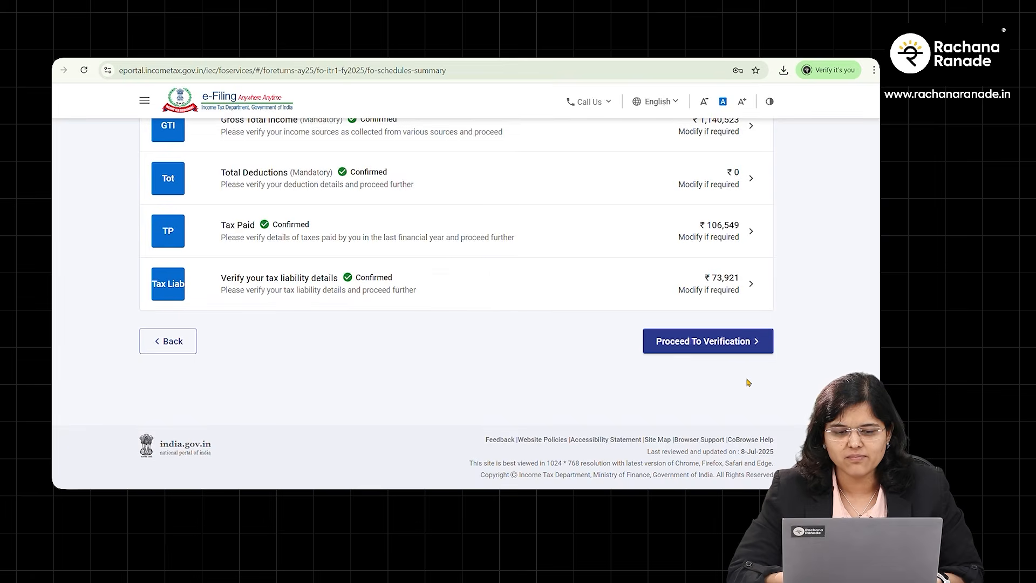
- Proceed to verification, review the taxable income and refund calculation, and continue to preview and submit the return
{"action": "scroll", "coordinate": [488, 333], "scroll_direction": "up", "scroll_amount": 2}
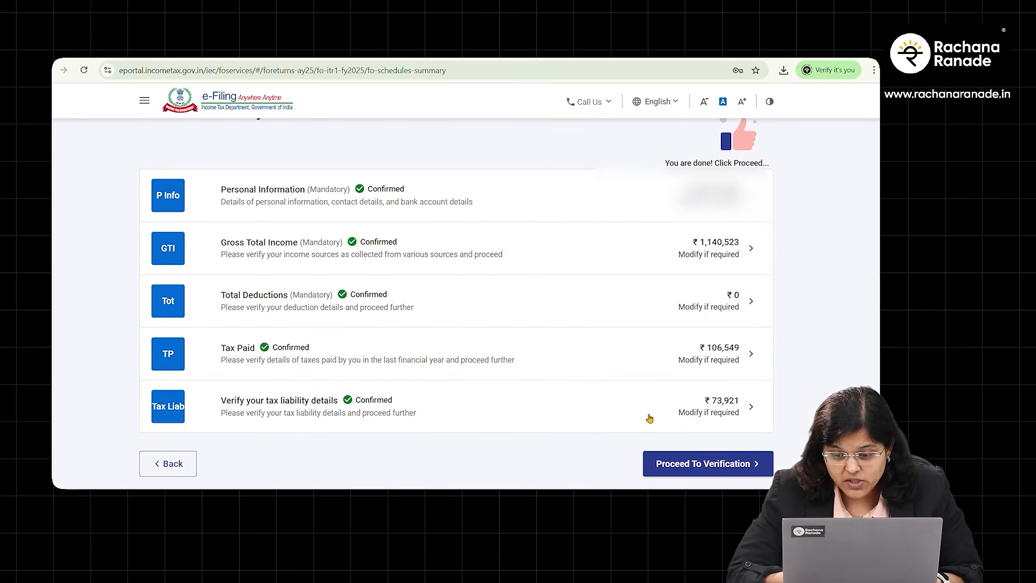
{"action": "left_click", "coordinate": [686, 460]}
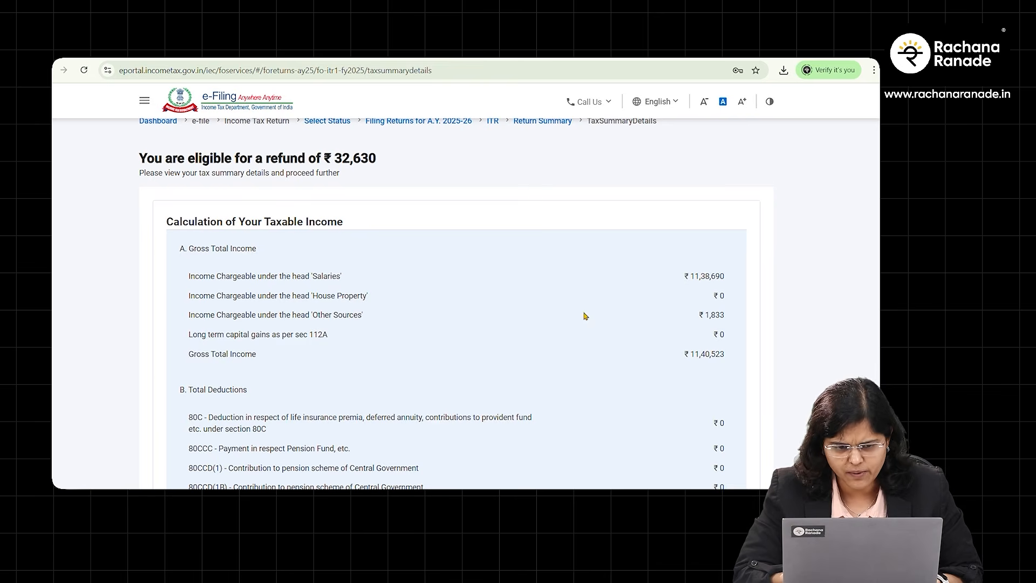
{"action": "scroll", "coordinate": [715, 374], "scroll_direction": "down", "scroll_amount": 10}
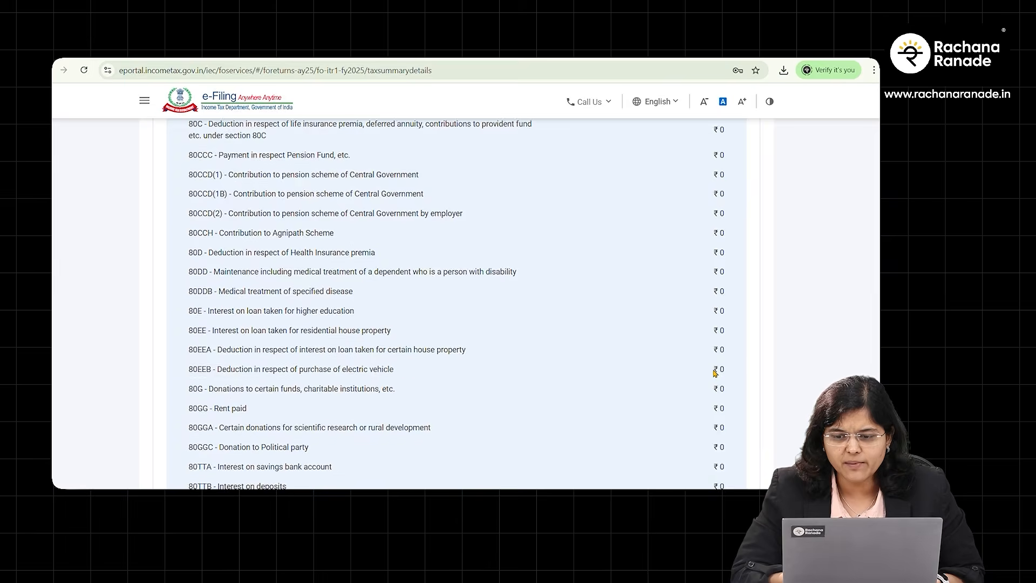
{"action": "scroll", "coordinate": [715, 374], "scroll_direction": "down", "scroll_amount": 10}
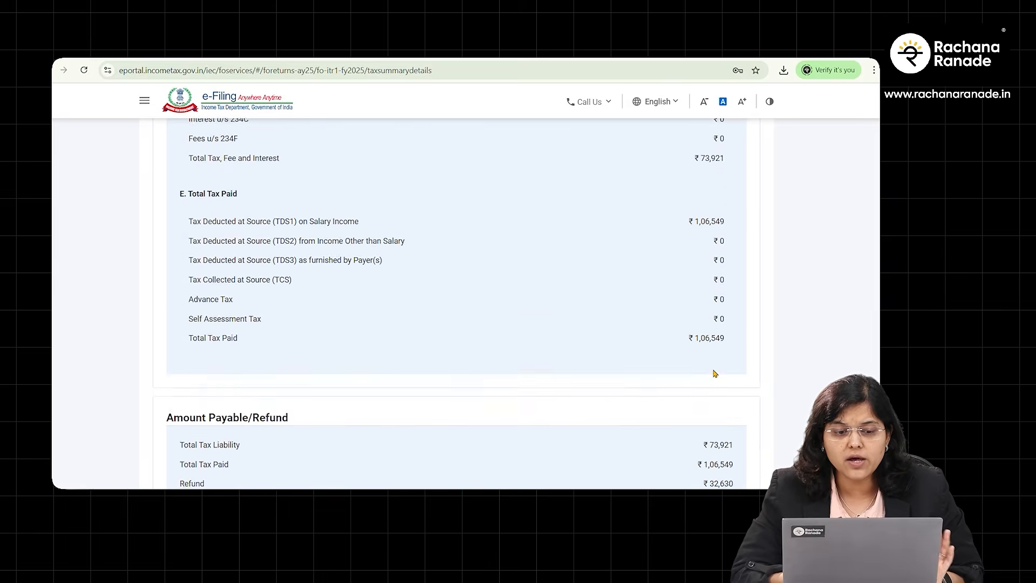
{"action": "scroll", "coordinate": [715, 374], "scroll_direction": "down", "scroll_amount": 5}
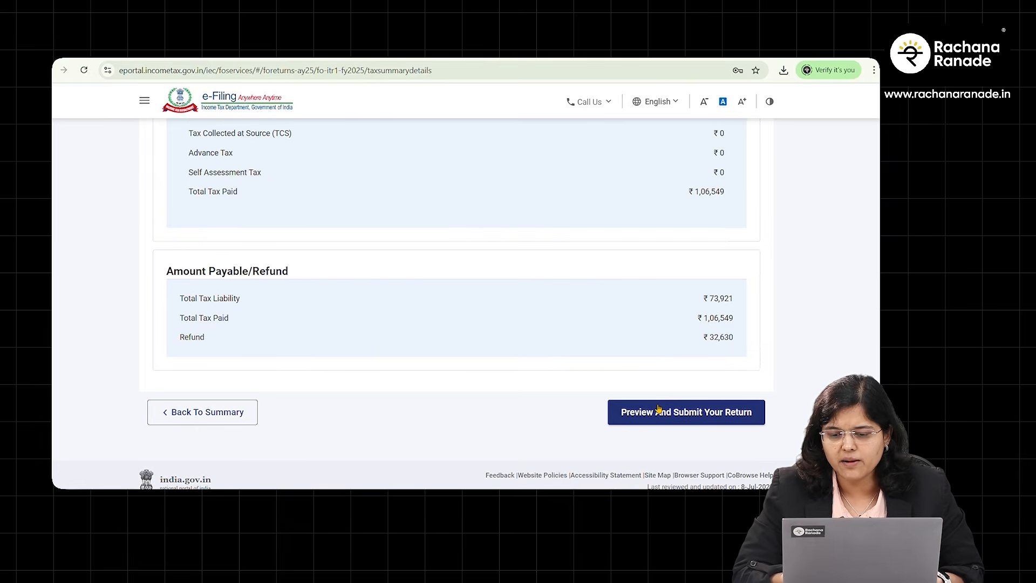
{"action": "left_click", "coordinate": [695, 420]}
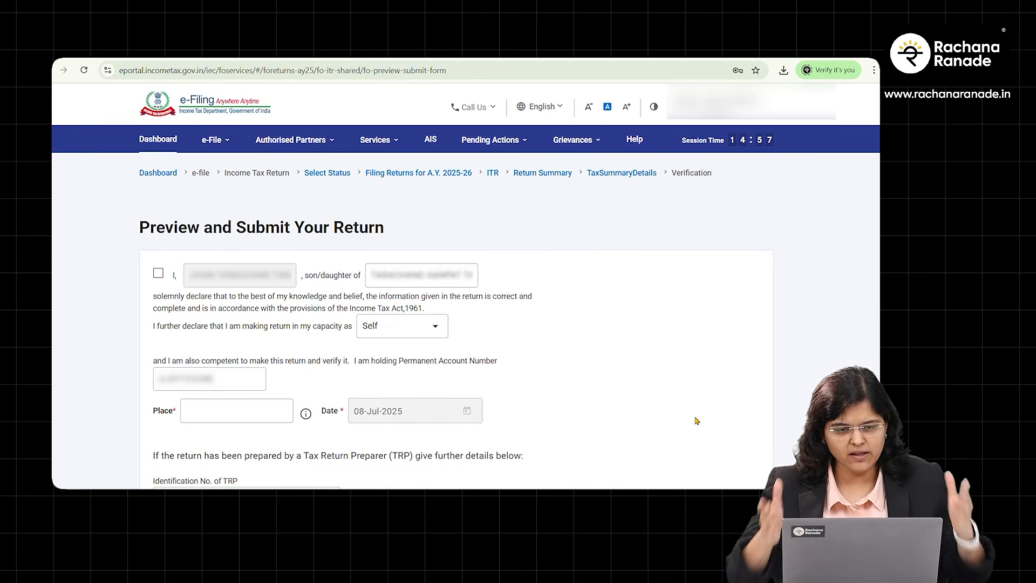
- Accept the declaration in the capacity of Self, enter PUNE as the place, and proceed to validation
{"action": "left_click", "coordinate": [158, 273]}
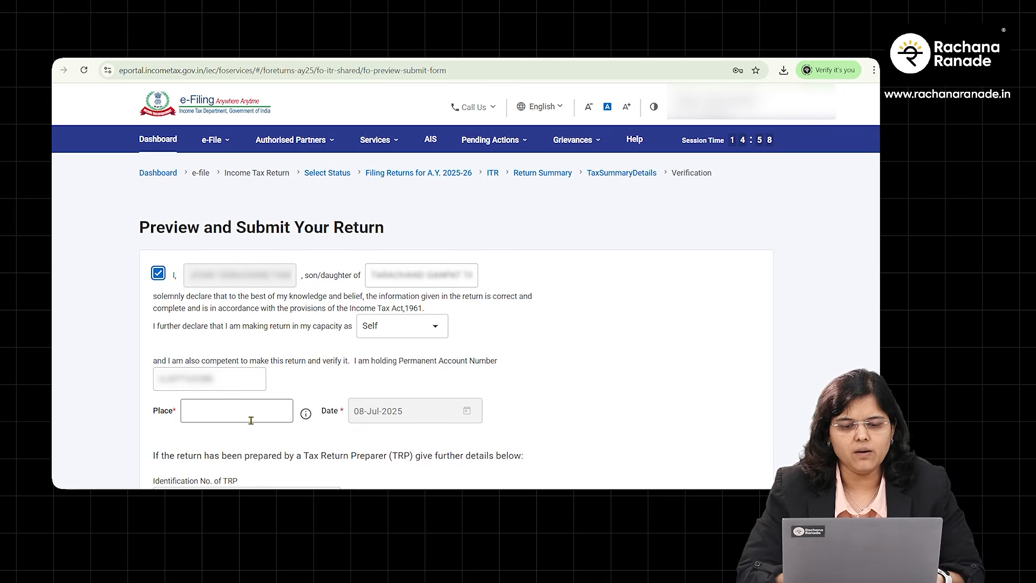
{"action": "scroll", "coordinate": [251, 420], "scroll_direction": "down", "scroll_amount": 2}
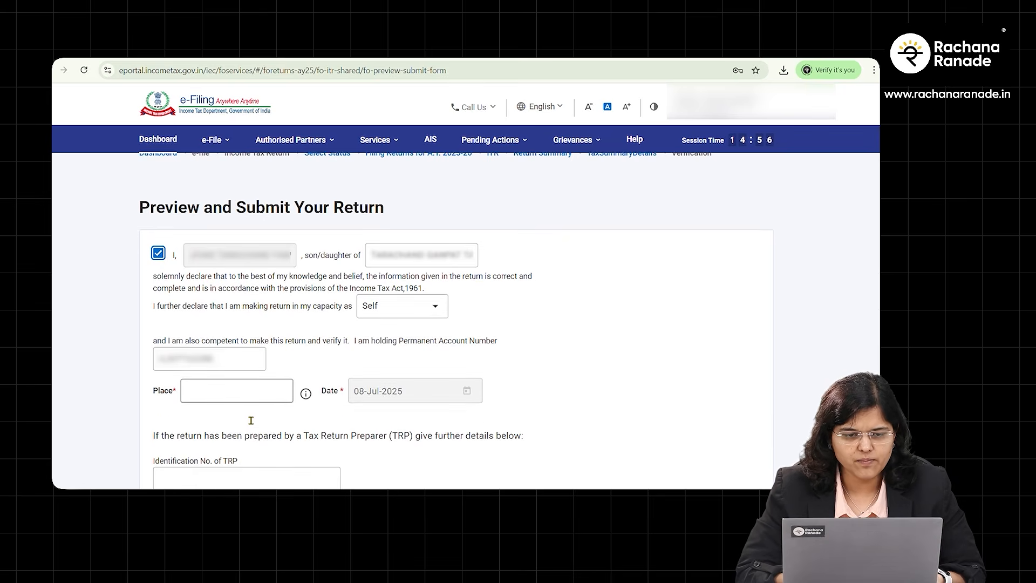
{"action": "left_click", "coordinate": [244, 335]}
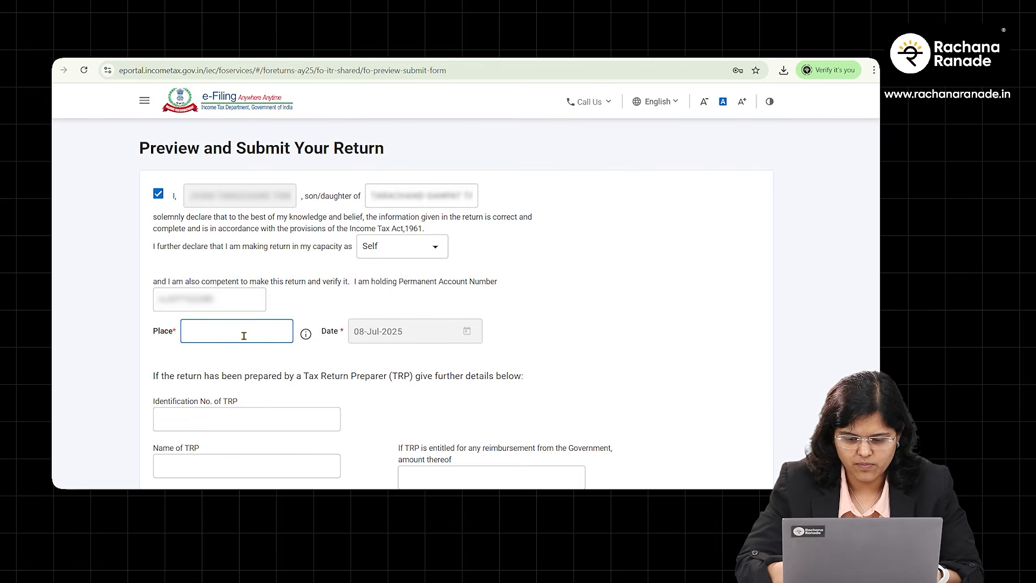
{"action": "type", "text": "PUNE"}
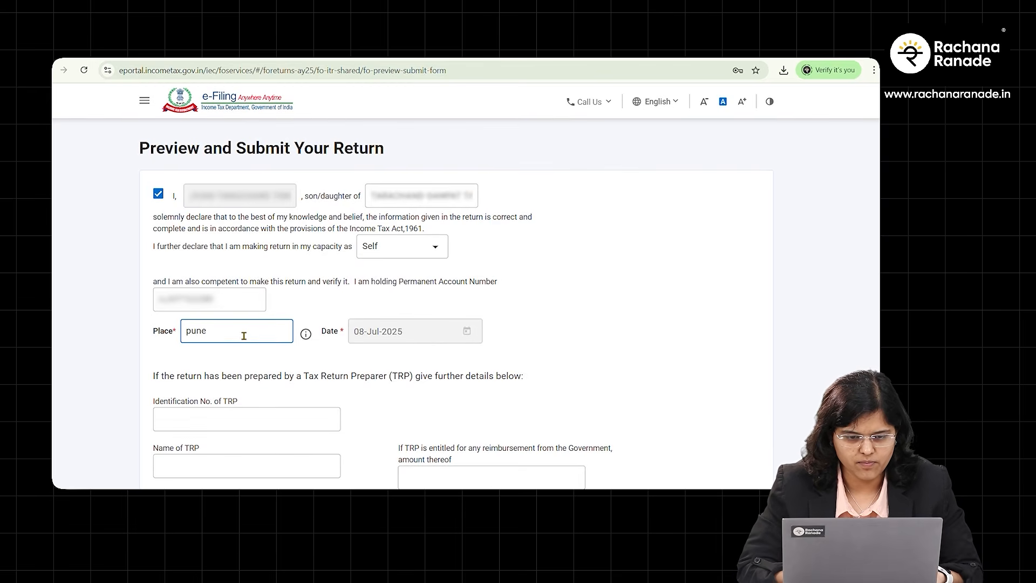
{"action": "scroll", "coordinate": [546, 313], "scroll_direction": "down", "scroll_amount": 3}
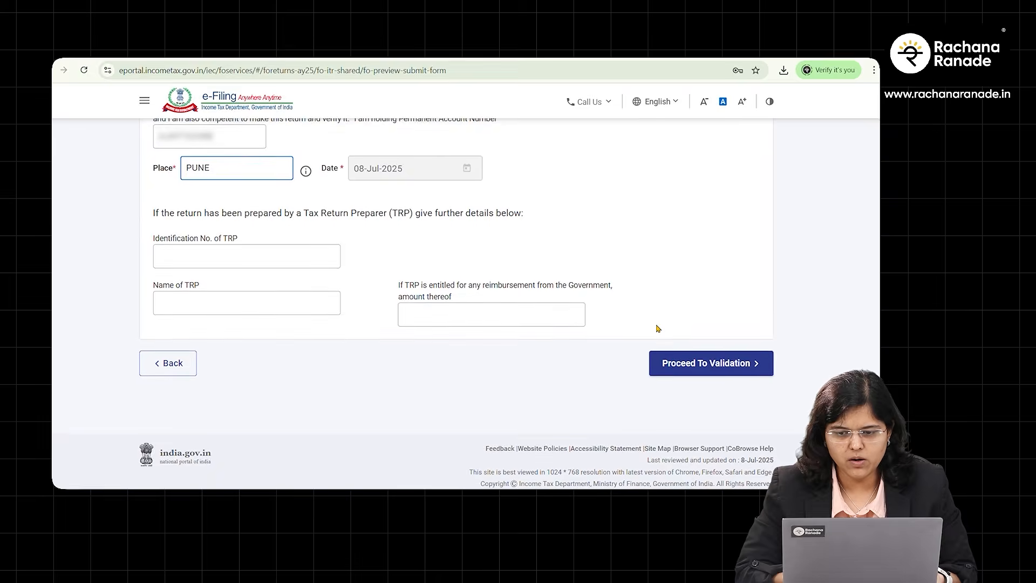
{"action": "left_click", "coordinate": [704, 362]}
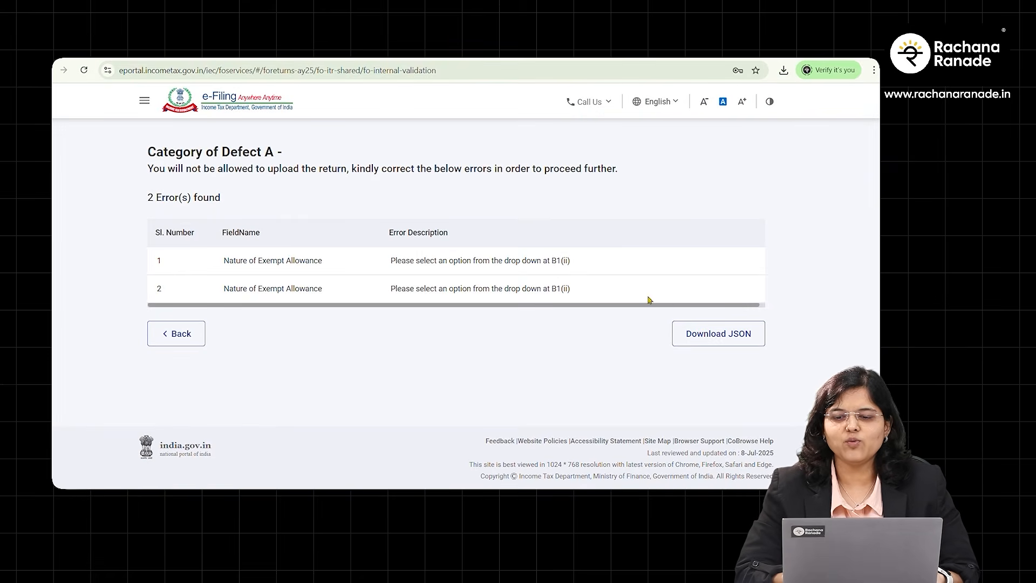
- Download the return's JSON and review the Category of Defect A errors on the Internal Validation page
{"action": "left_click", "coordinate": [719, 339]}
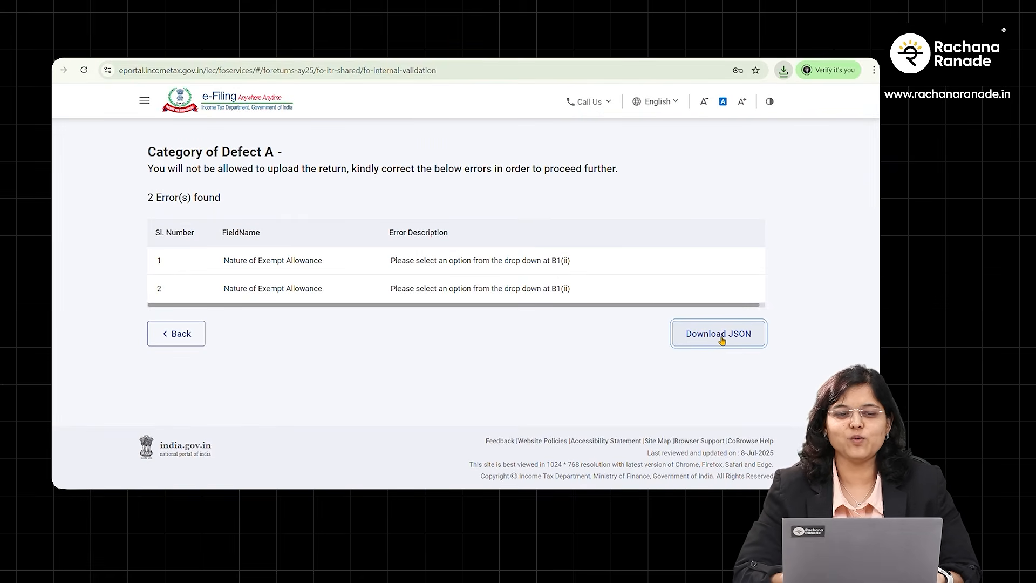
{"action": "scroll", "coordinate": [491, 365], "scroll_direction": "up", "scroll_amount": 3}
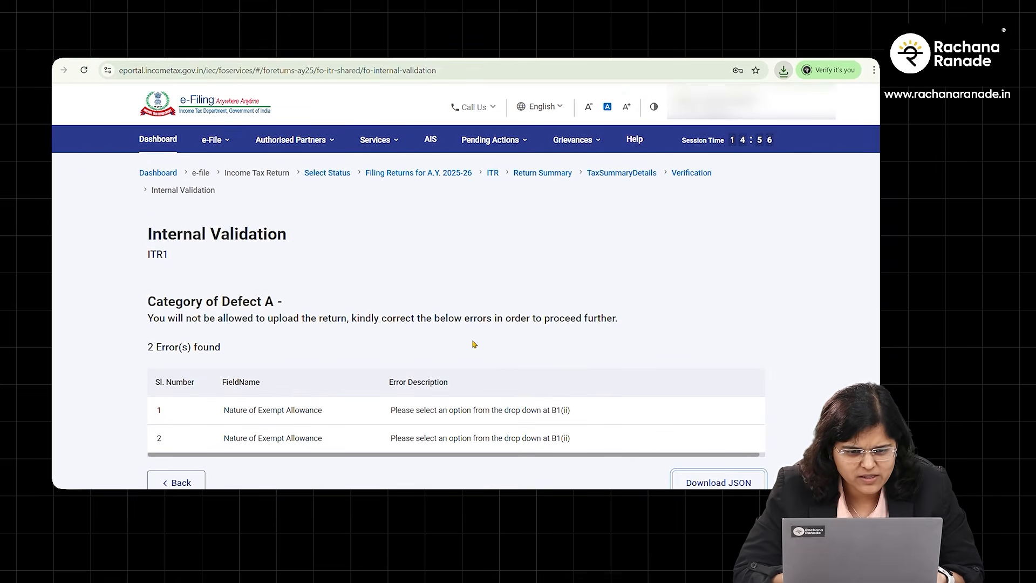
{"action": "left_click", "coordinate": [489, 343]}
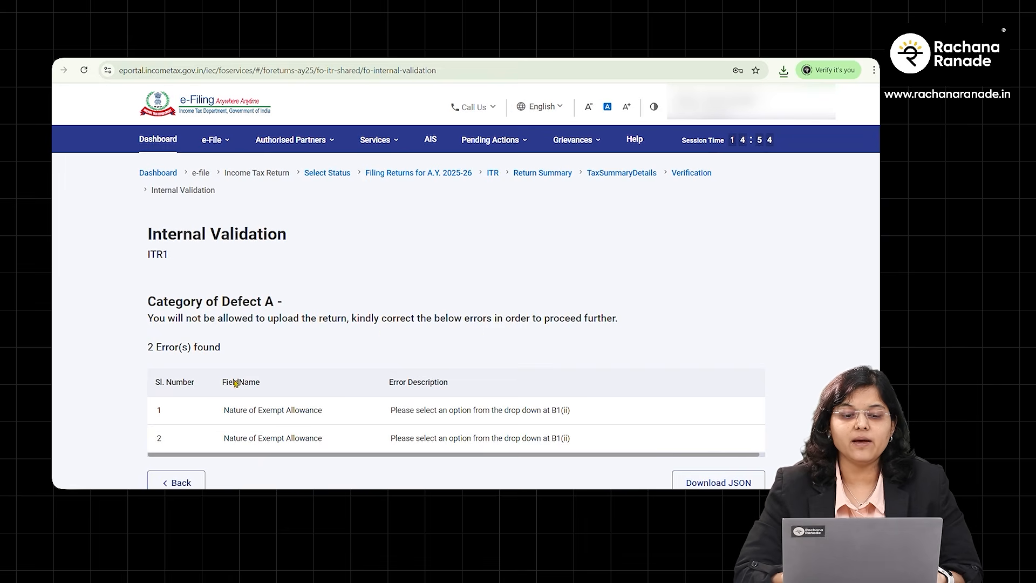
{"action": "scroll", "coordinate": [254, 411], "scroll_direction": "down", "scroll_amount": 3}
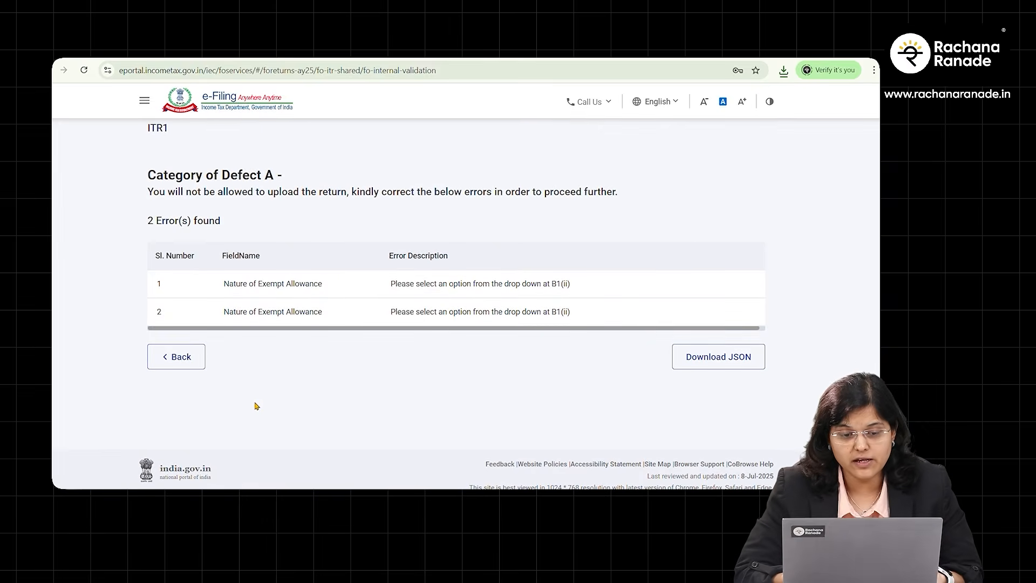
- Open the first Nature of Exempt Allowance error, delete the blank and Sec 10(10) gratuity allowance entries, and save the salary income details
{"action": "left_click", "coordinate": [301, 284]}
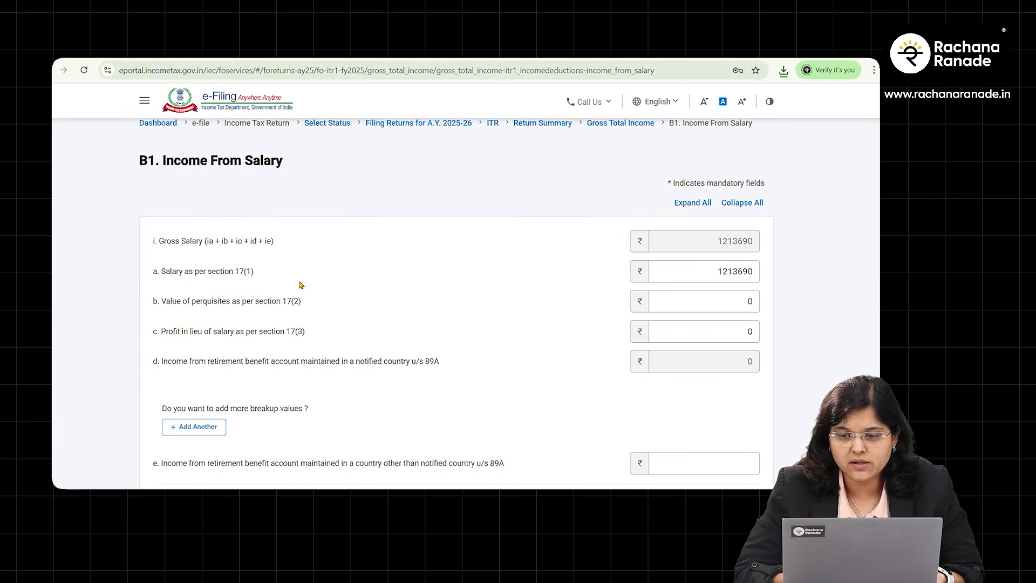
{"action": "scroll", "coordinate": [464, 354], "scroll_direction": "down", "scroll_amount": 4}
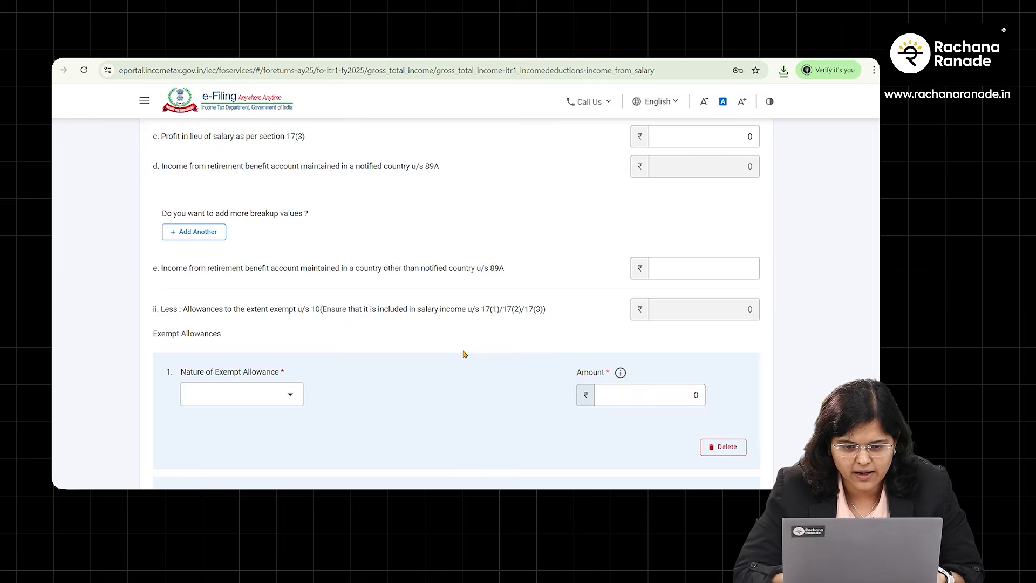
{"action": "scroll", "coordinate": [463, 353], "scroll_direction": "down", "scroll_amount": 1}
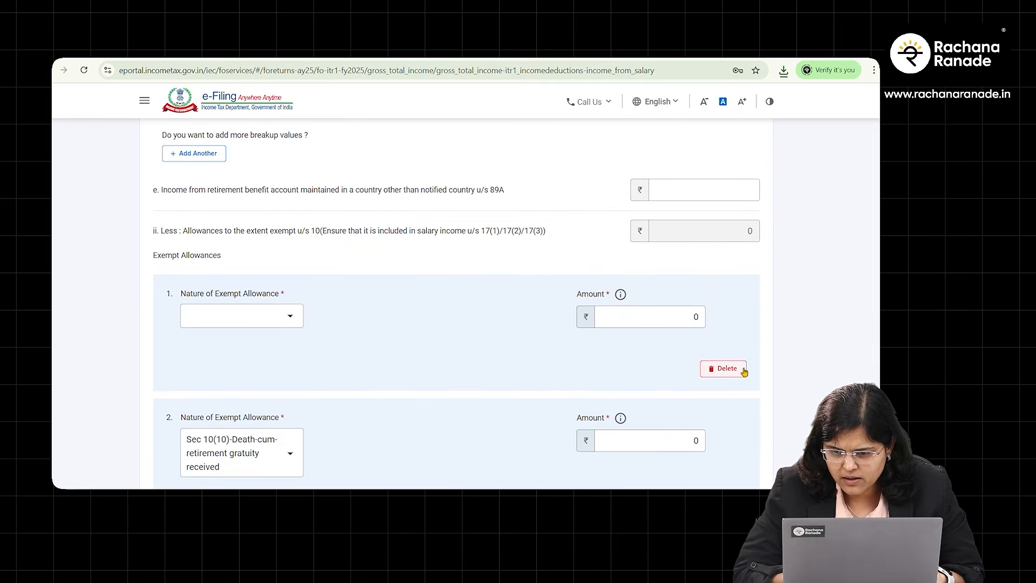
{"action": "left_click", "coordinate": [728, 369]}
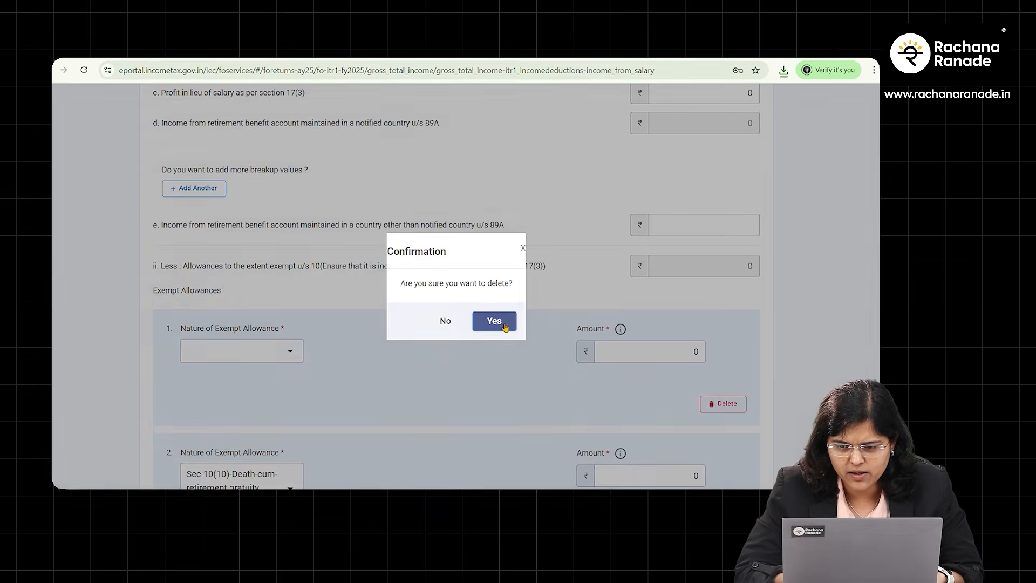
{"action": "left_click", "coordinate": [494, 322]}
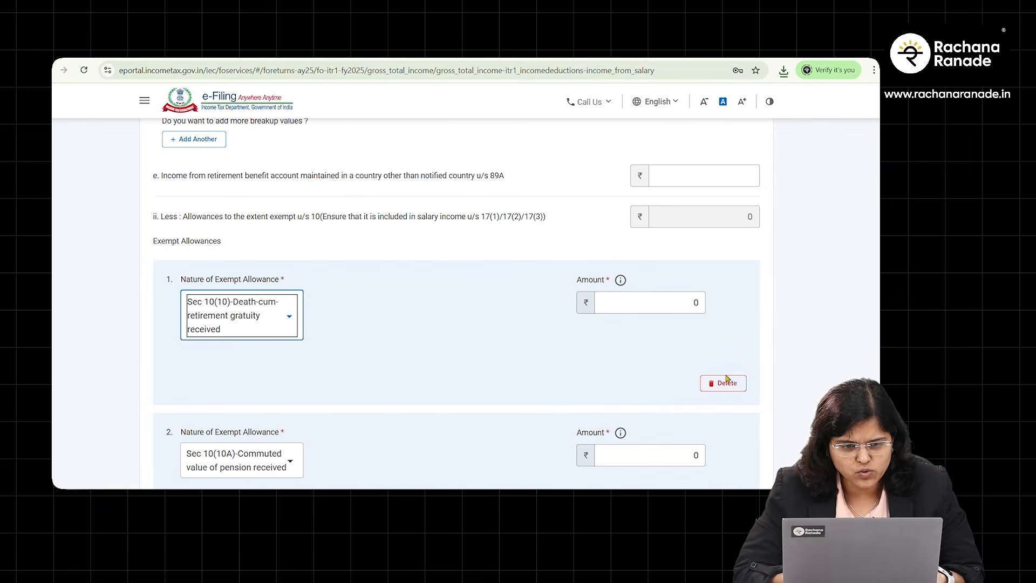
{"action": "left_click", "coordinate": [728, 409]}
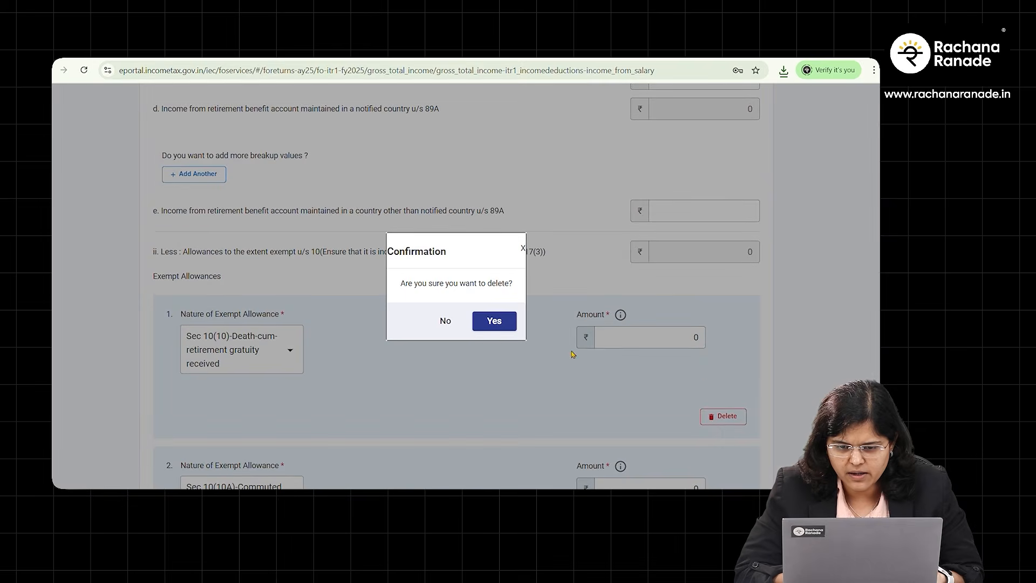
{"action": "left_click", "coordinate": [492, 322]}
{"action": "scroll", "coordinate": [567, 377], "scroll_direction": "down", "scroll_amount": 10}
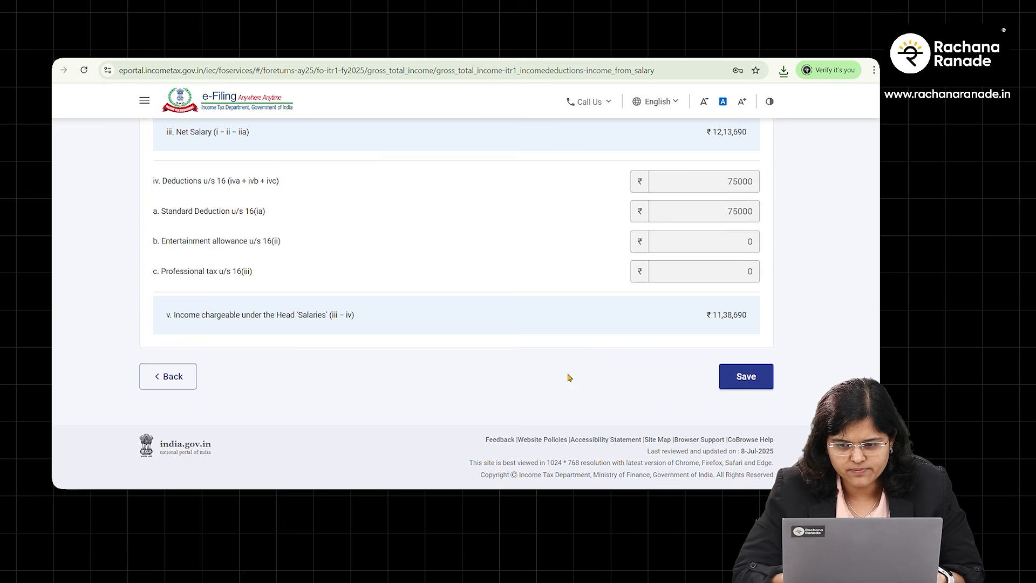
{"action": "left_click", "coordinate": [757, 380]}
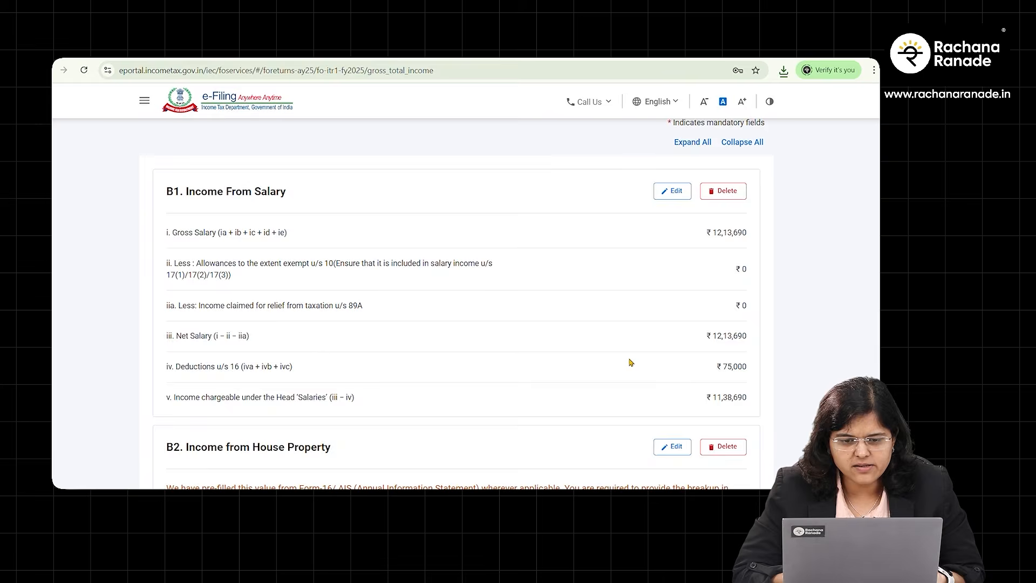
- Confirm the Gross Total Income section, proceed to verification, and continue from the tax summary to preview and submit the return
{"action": "scroll", "coordinate": [543, 371], "scroll_direction": "down", "scroll_amount": 15}
{"action": "scroll", "coordinate": [543, 371], "scroll_direction": "down", "scroll_amount": 5}
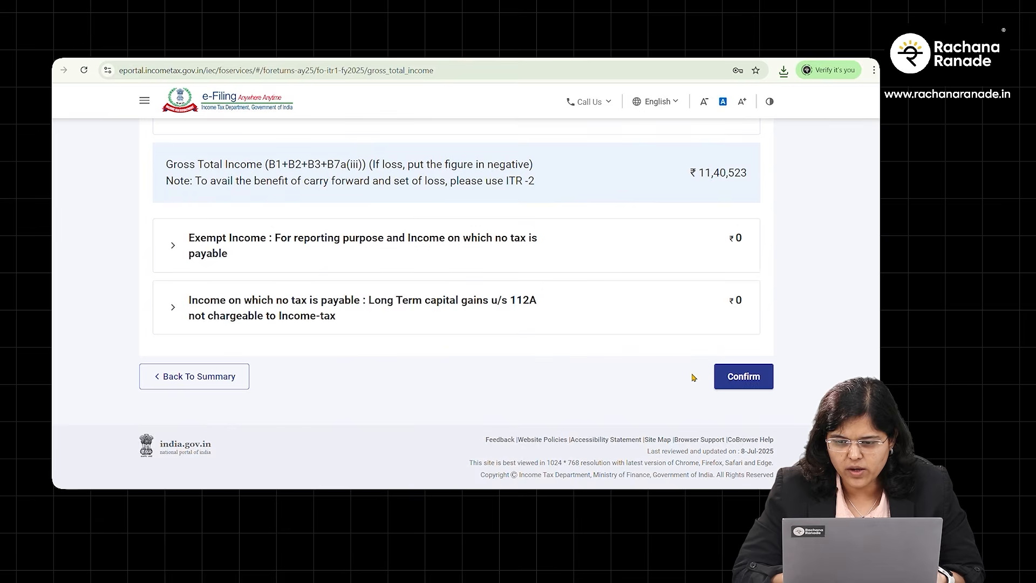
{"action": "left_click", "coordinate": [722, 377]}
{"action": "left_click", "coordinate": [701, 341]}
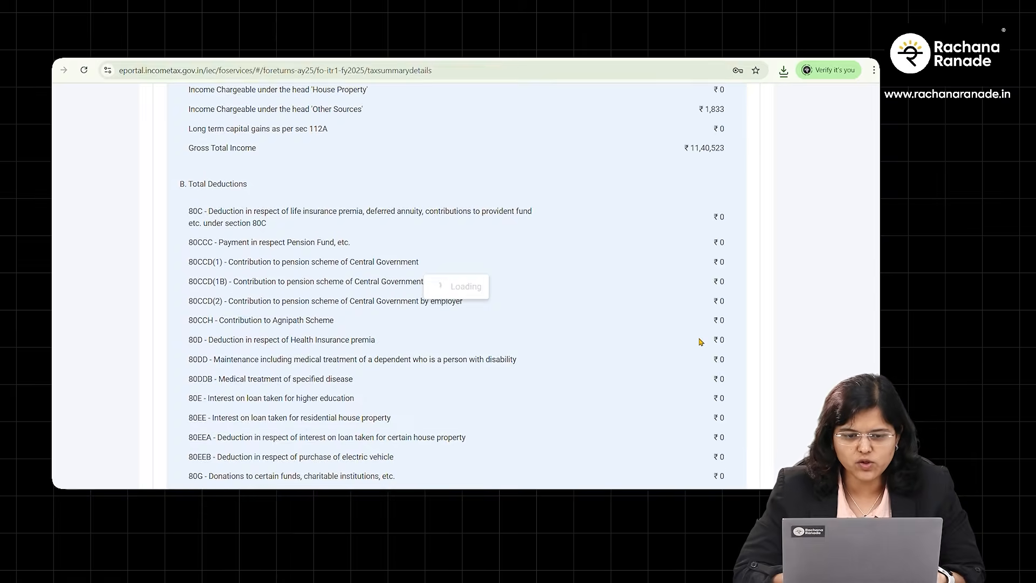
{"action": "scroll", "coordinate": [701, 341], "scroll_direction": "down", "scroll_amount": 20}
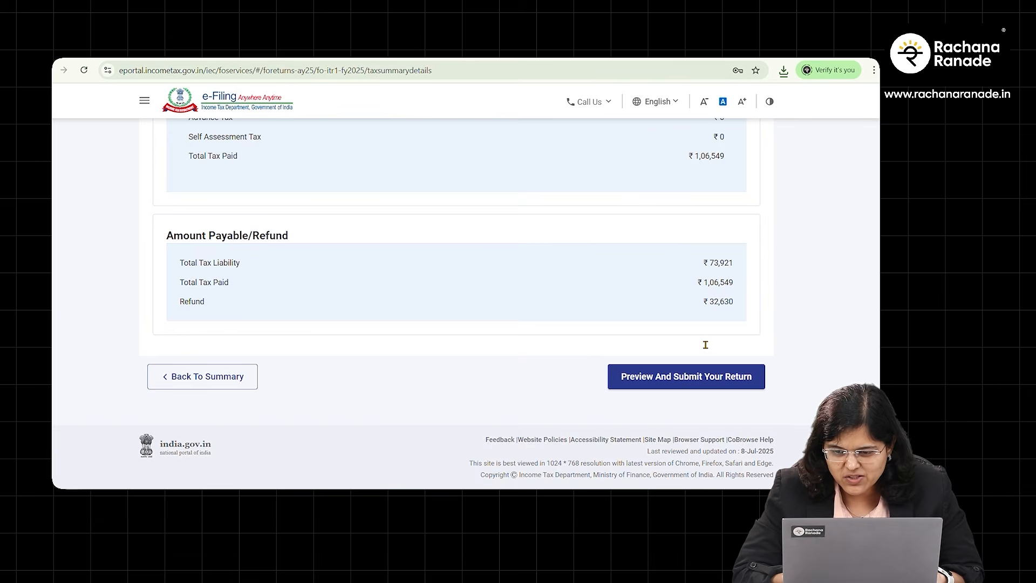
{"action": "left_click", "coordinate": [707, 385]}
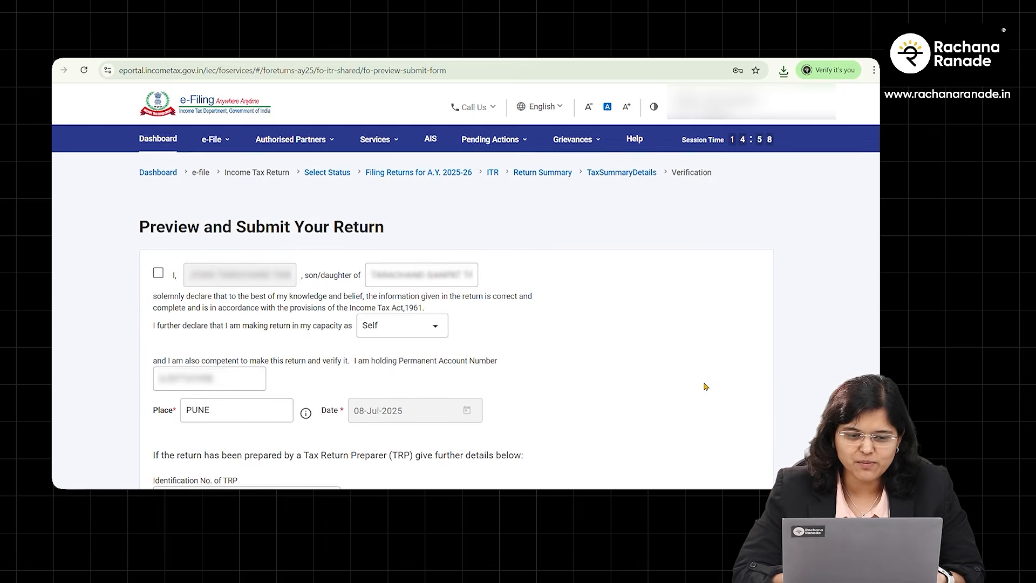
- Accept the declaration in the capacity of Self with PUNE as the place, and proceed to validation
{"action": "left_click", "coordinate": [159, 275]}
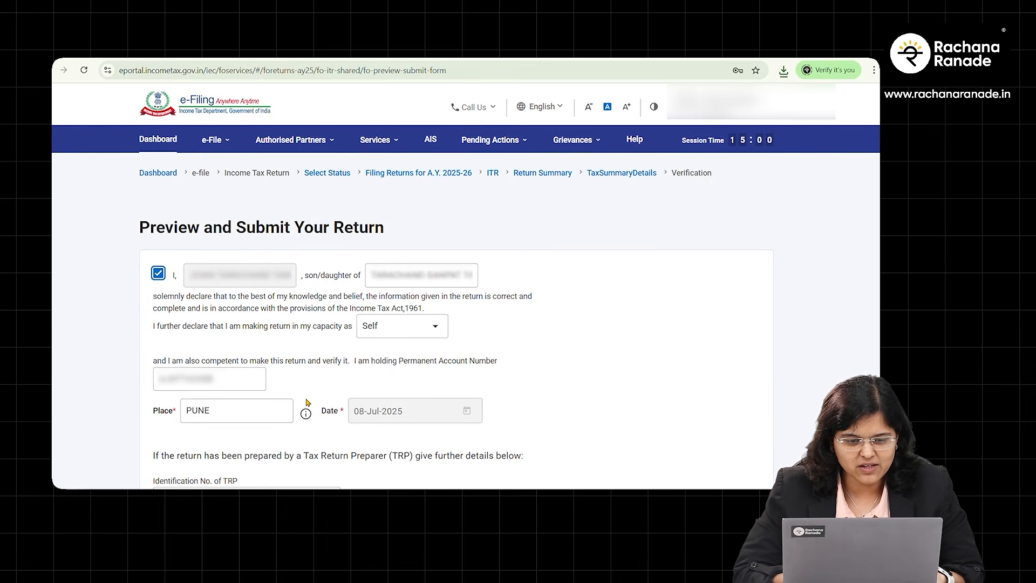
{"action": "scroll", "coordinate": [307, 402], "scroll_direction": "down", "scroll_amount": 3}
{"action": "scroll", "coordinate": [305, 399], "scroll_direction": "down", "scroll_amount": 3}
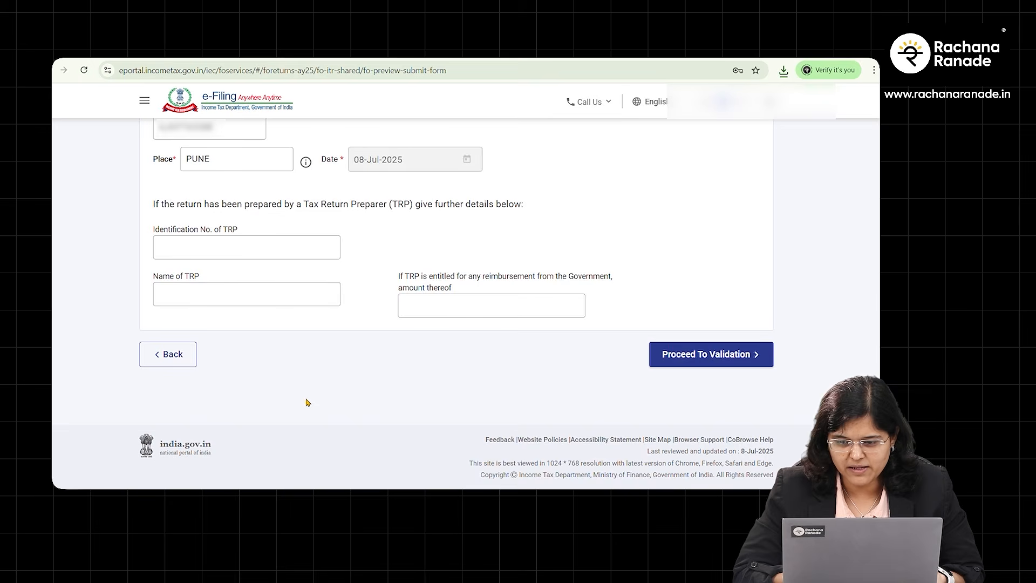
{"action": "left_click", "coordinate": [708, 355]}
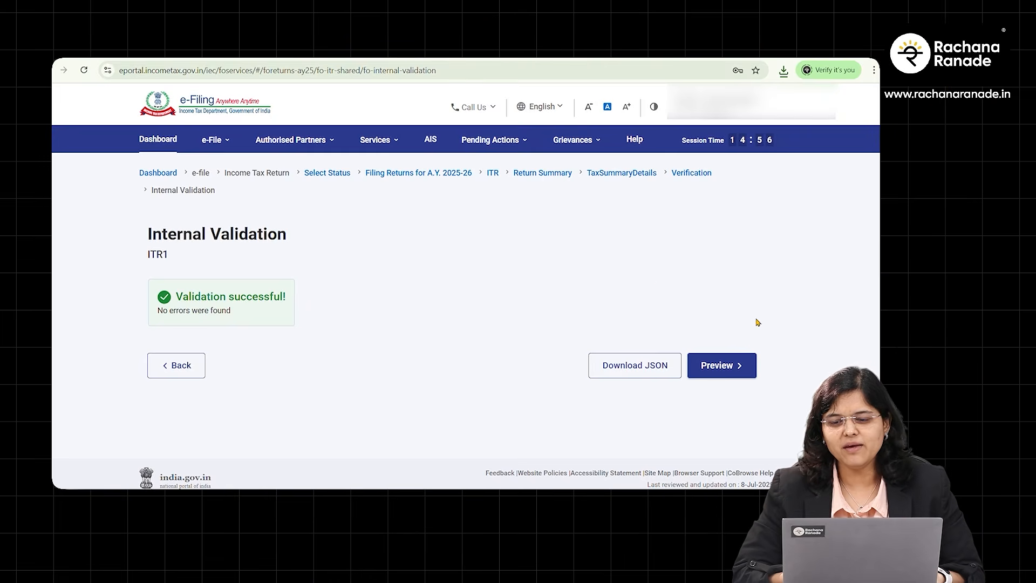
- Preview the validated ITR-1 return and proceed to the selection of a verification method
{"action": "left_click", "coordinate": [728, 368]}
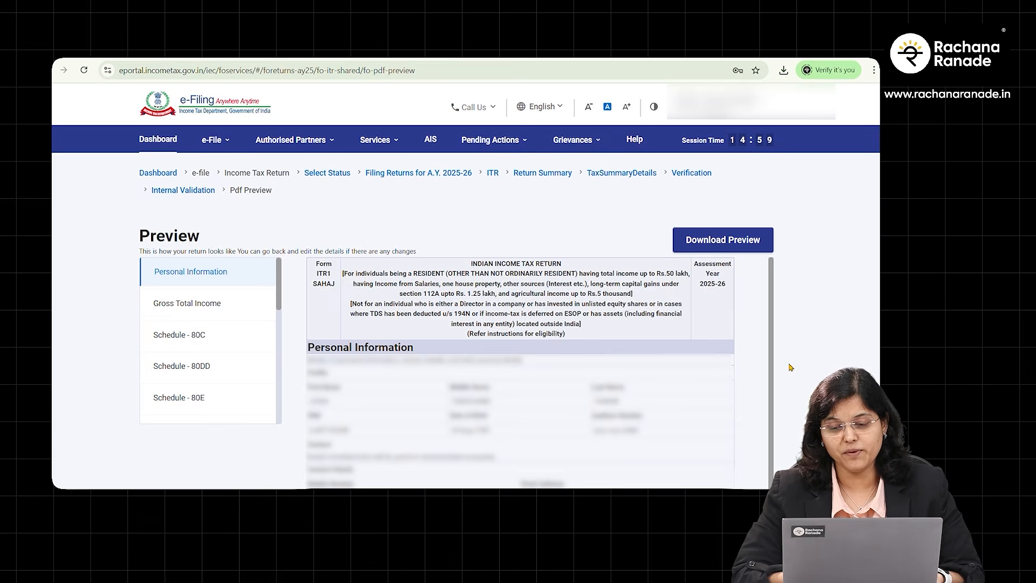
{"action": "scroll", "coordinate": [789, 368], "scroll_direction": "down", "scroll_amount": 10}
{"action": "left_click", "coordinate": [707, 362]}
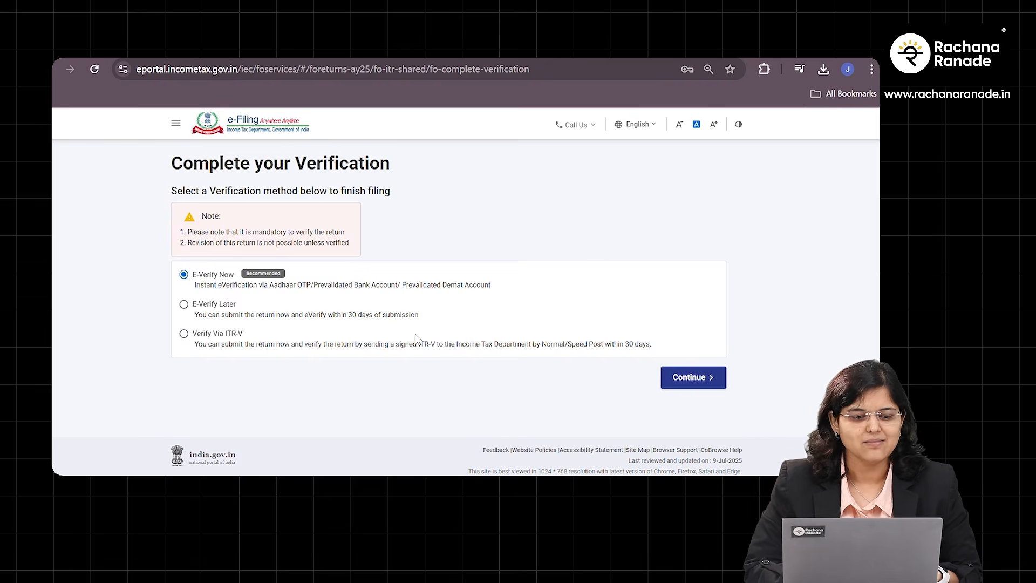
- Try the E-Verify Later and Verify Via ITR-V verification methods, cancelling the notice for each one
{"action": "left_click", "coordinate": [184, 305]}
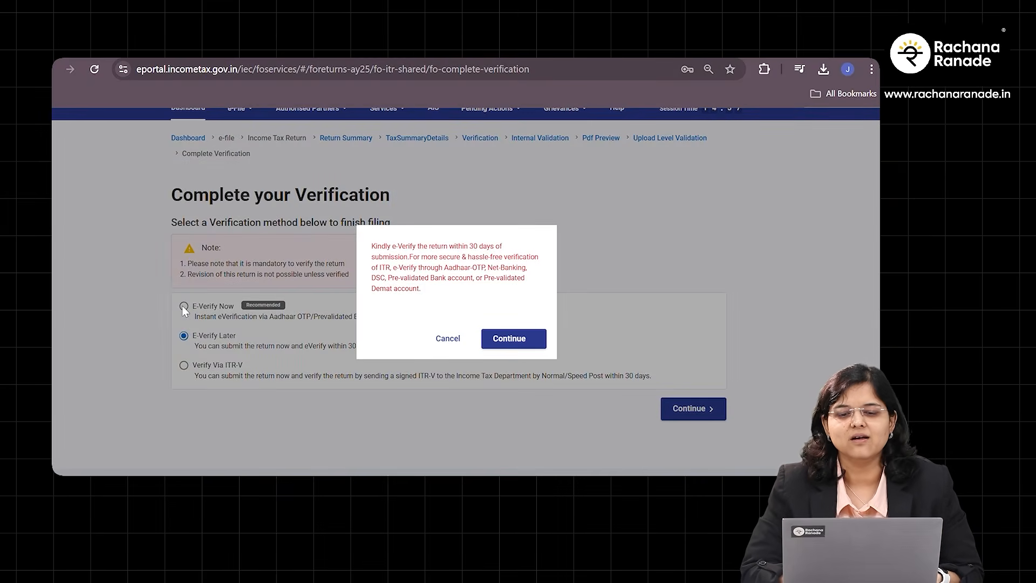
{"action": "left_click", "coordinate": [450, 344]}
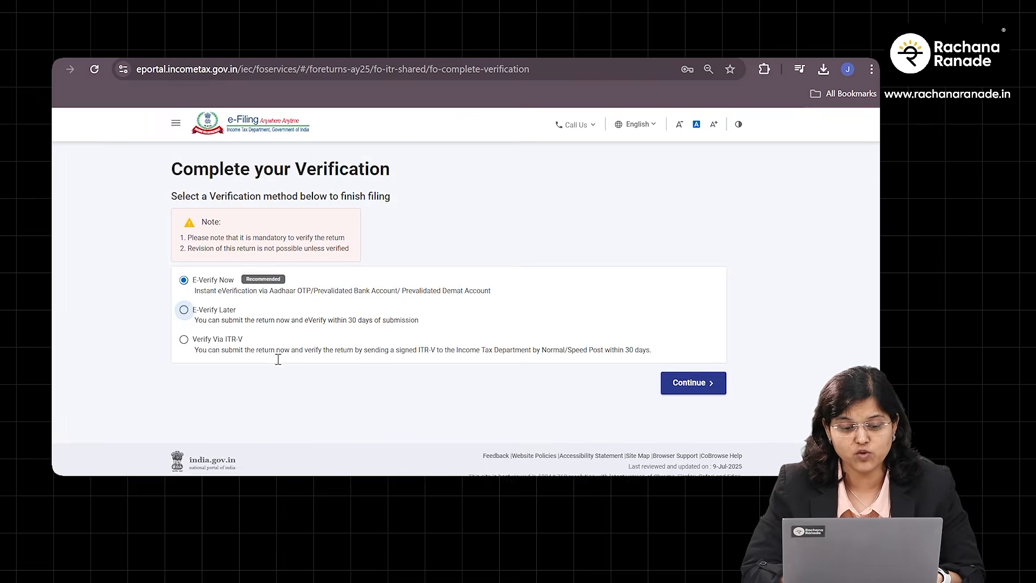
{"action": "left_click", "coordinate": [184, 340]}
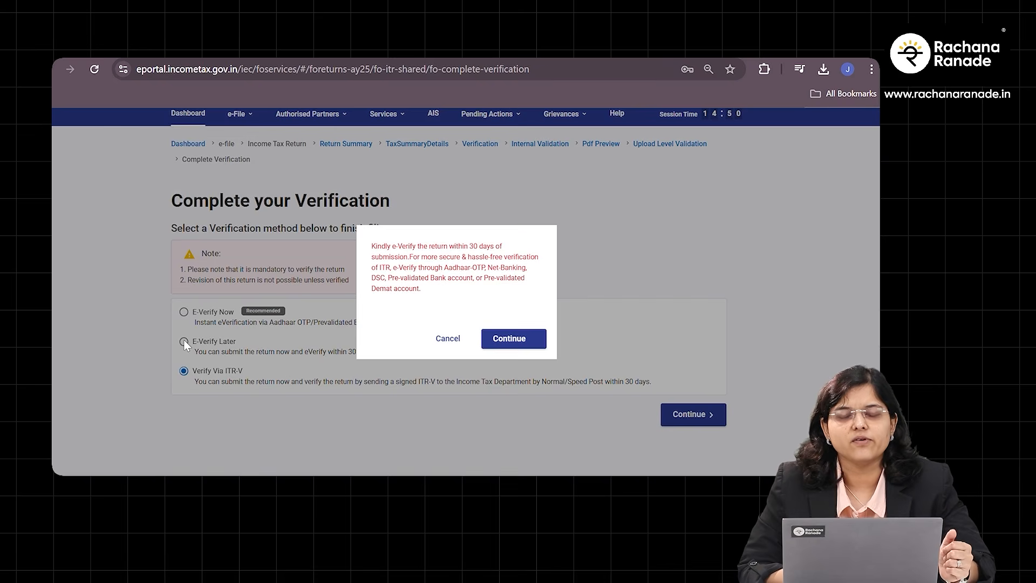
{"action": "left_click", "coordinate": [453, 340]}
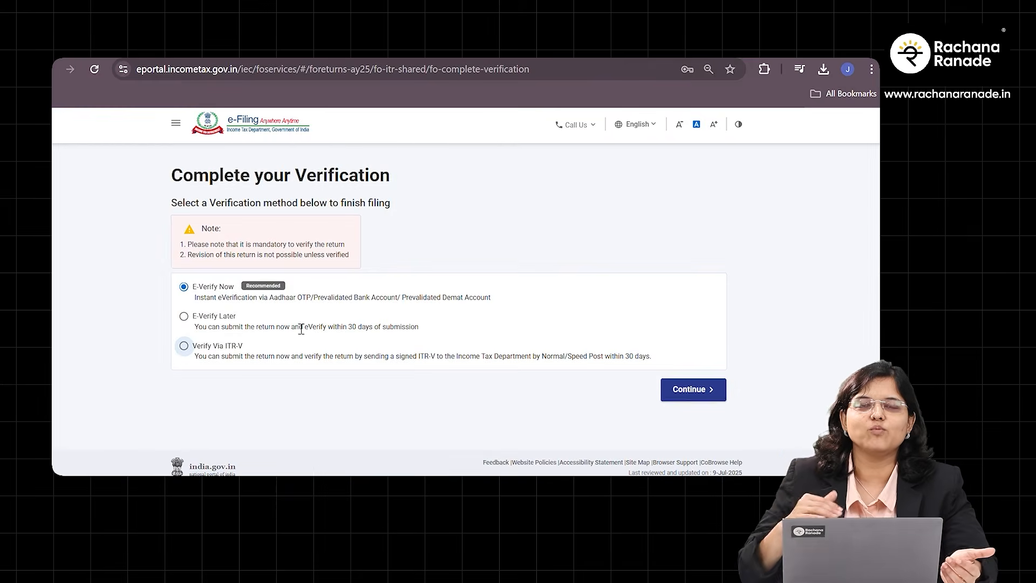